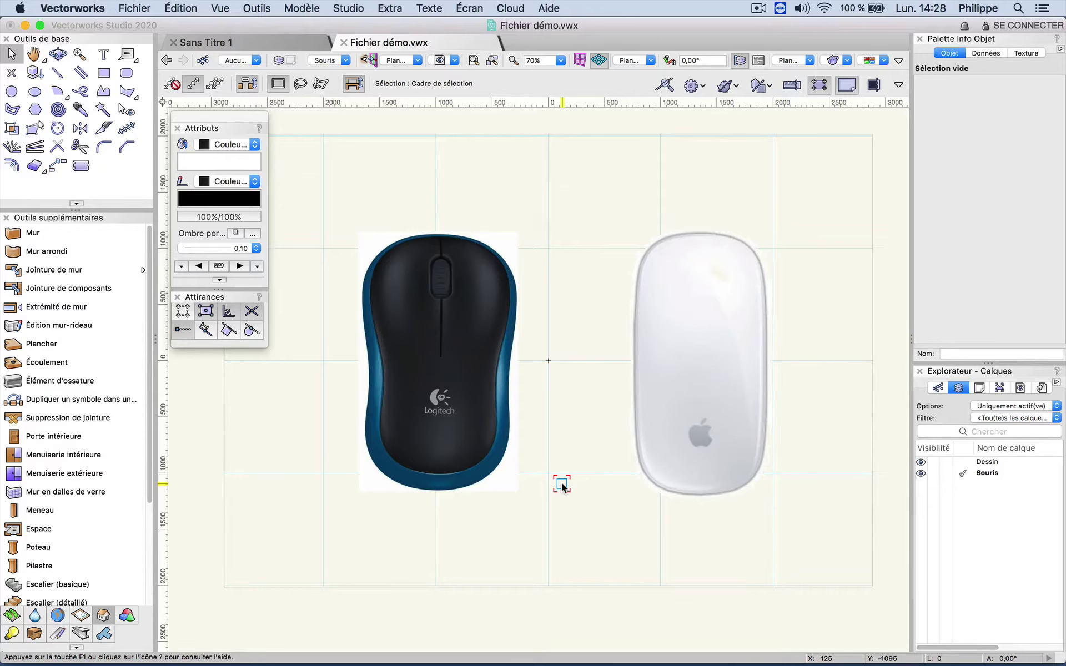
Make the Dessin layer active, and select the large filled rectangle on it before clearing the selection
key(super+shift+Up)
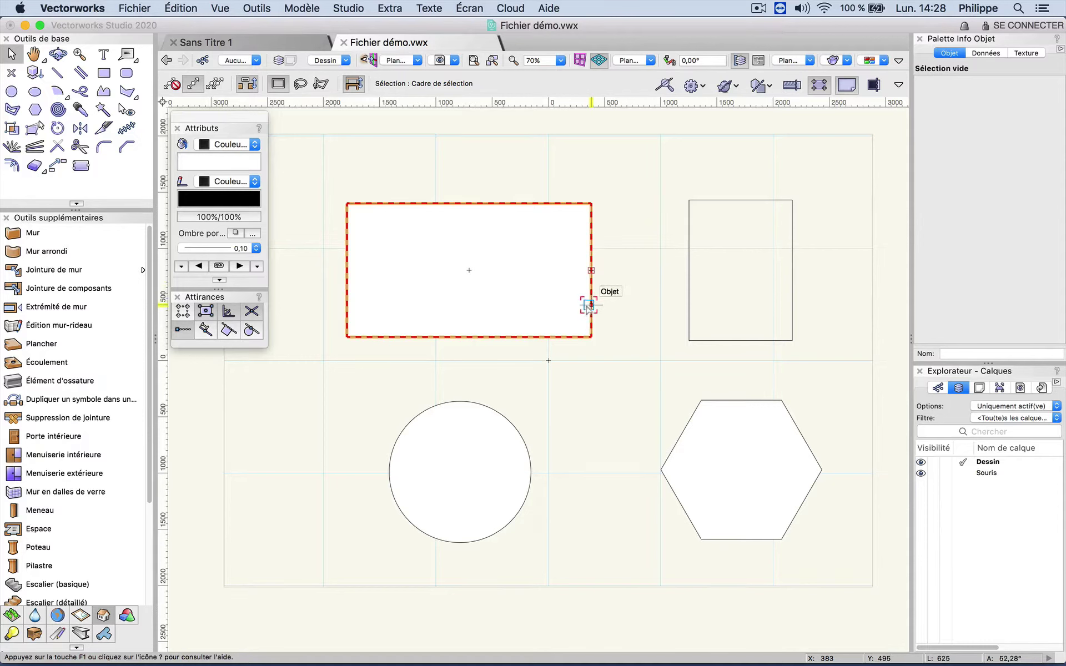
click(551, 300)
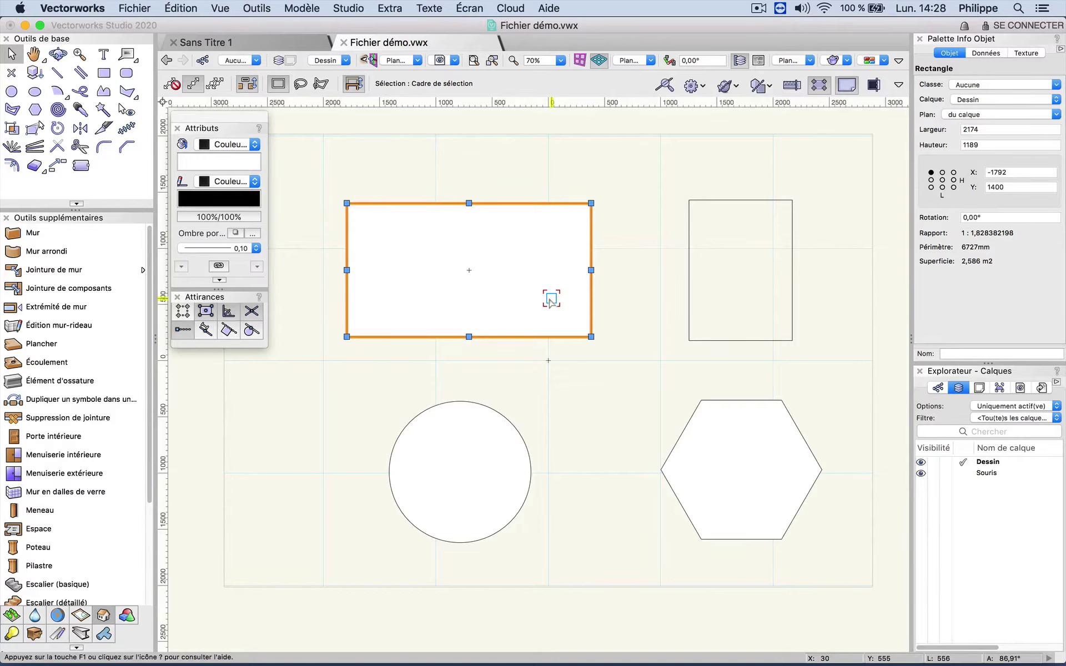
click(563, 393)
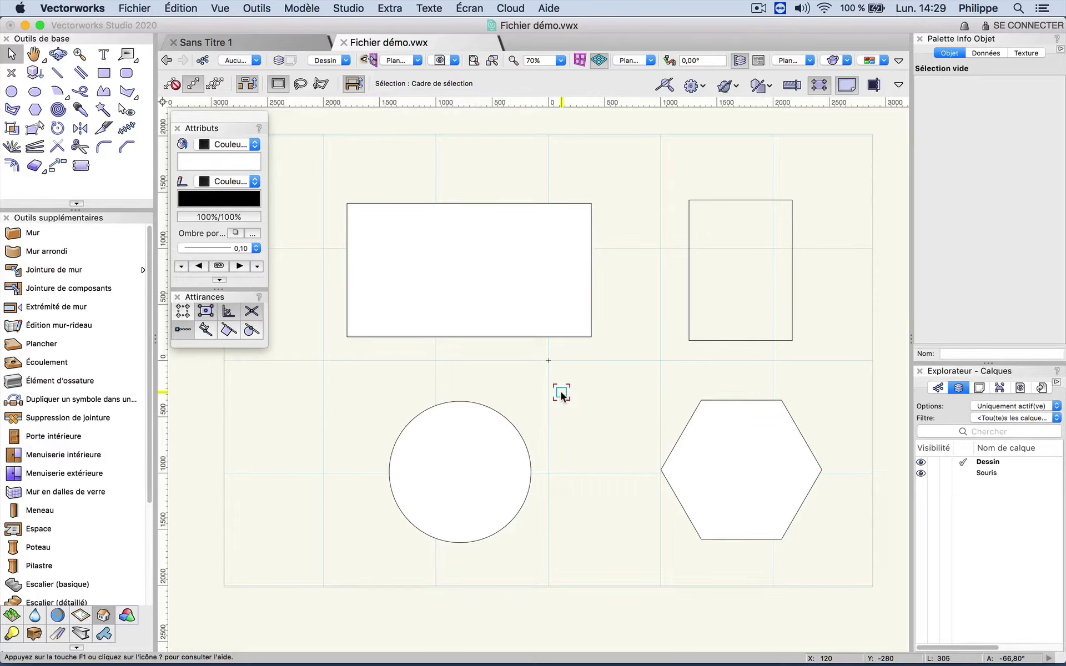
Add the filled rectangle, the circle and the hexagon to one selection, and deselect them all
key(shift)
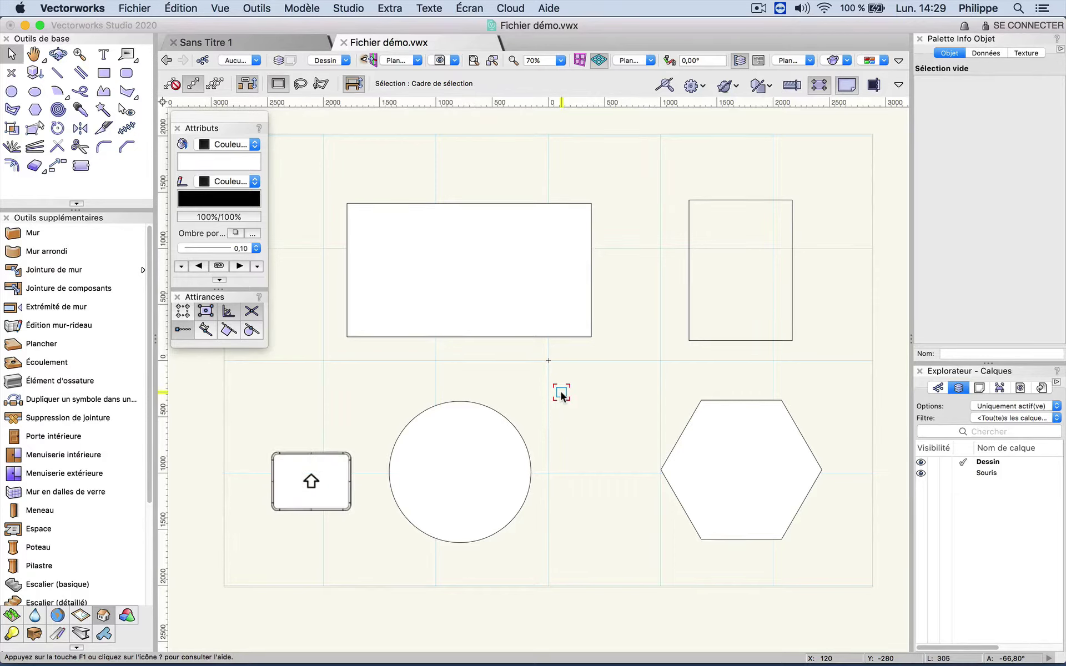
shift+click(541, 312)
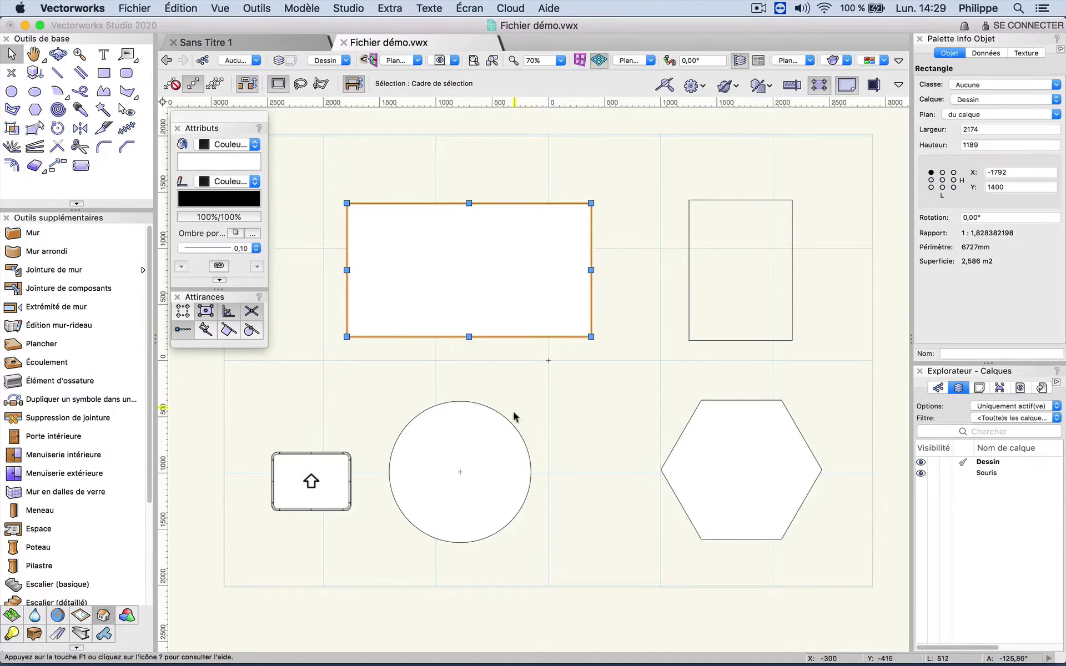
shift+click(502, 441)
shift+click(706, 454)
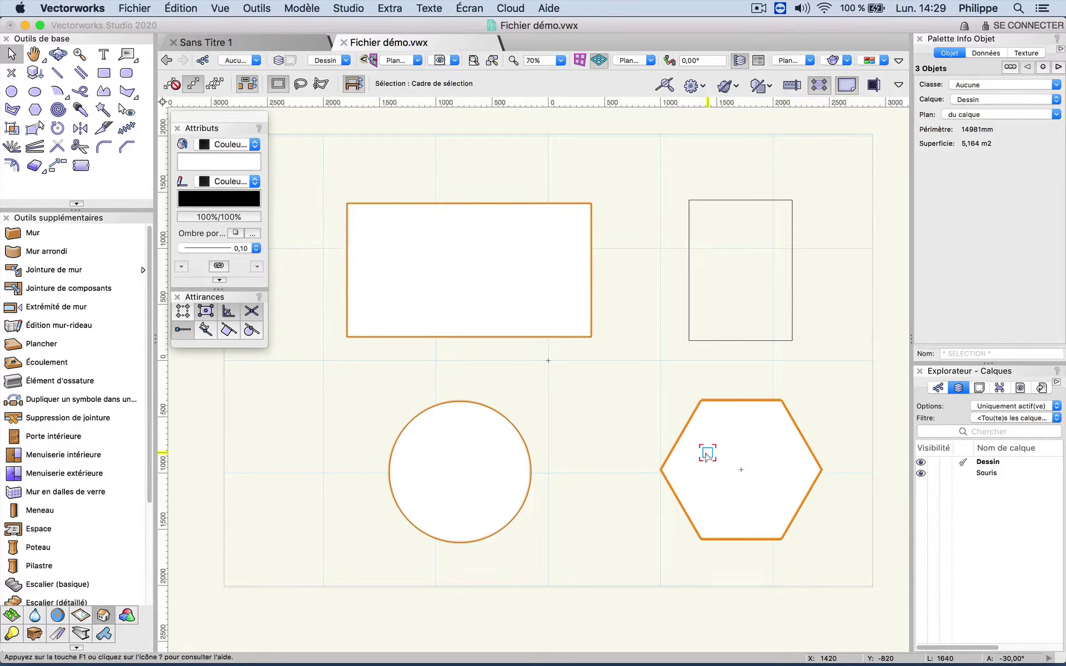
click(588, 463)
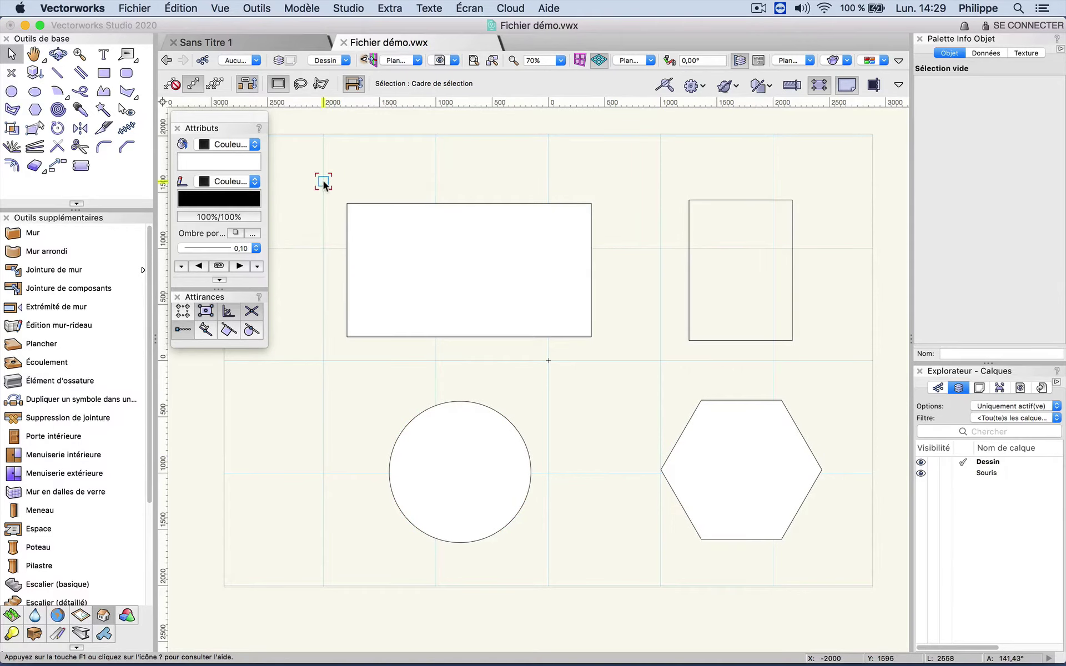
Select both rectangles with a selection frame that fully encloses only them, and clear the selection
click(323, 183)
drag(323, 181, 844, 486)
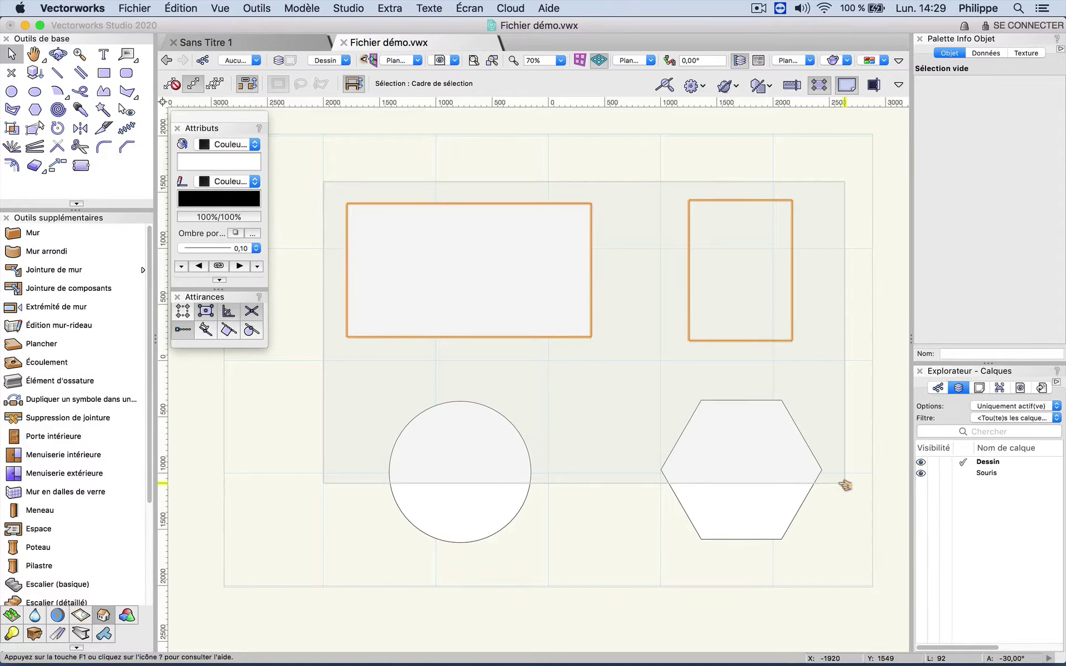
drag(845, 484, 845, 495)
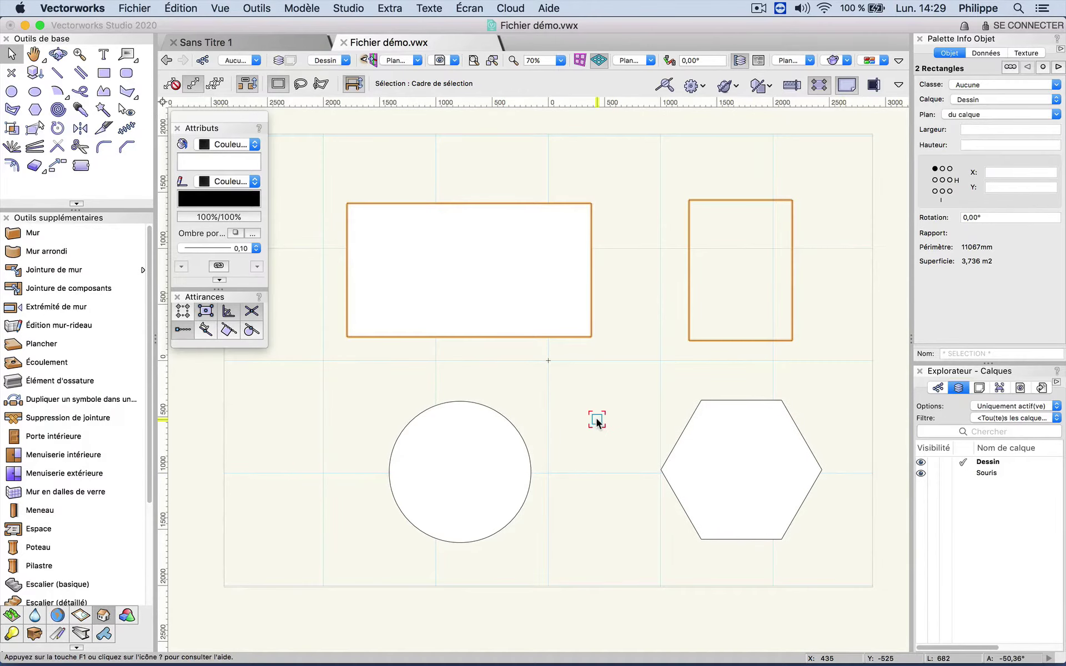
click(597, 420)
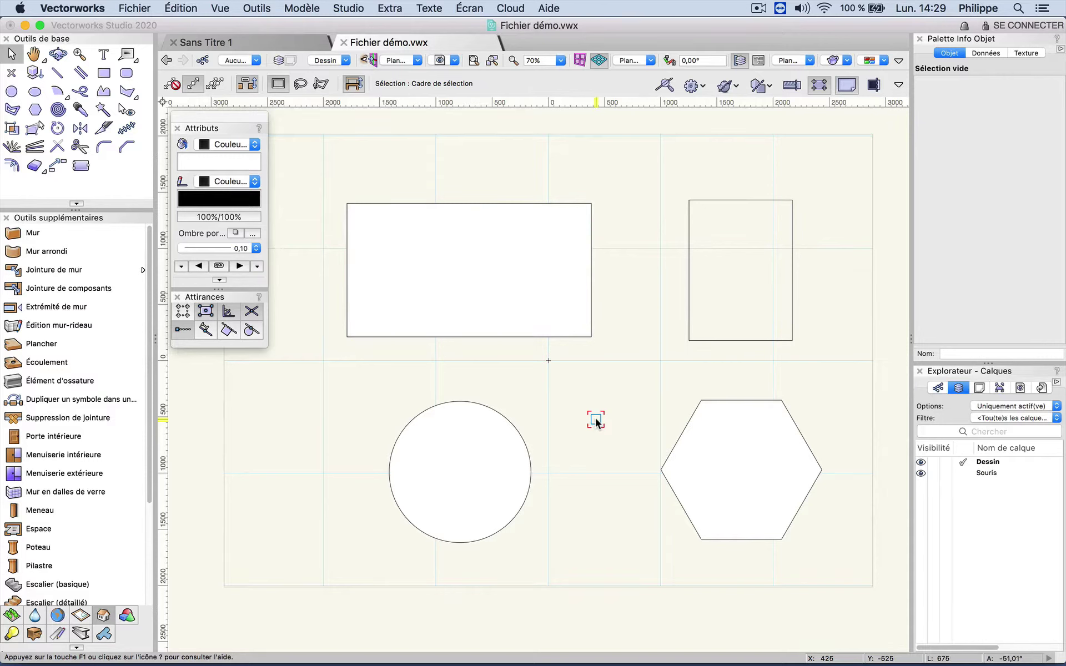
Select all four shapes with a selection frame that only has to touch them, and clear the selection
key(alt)
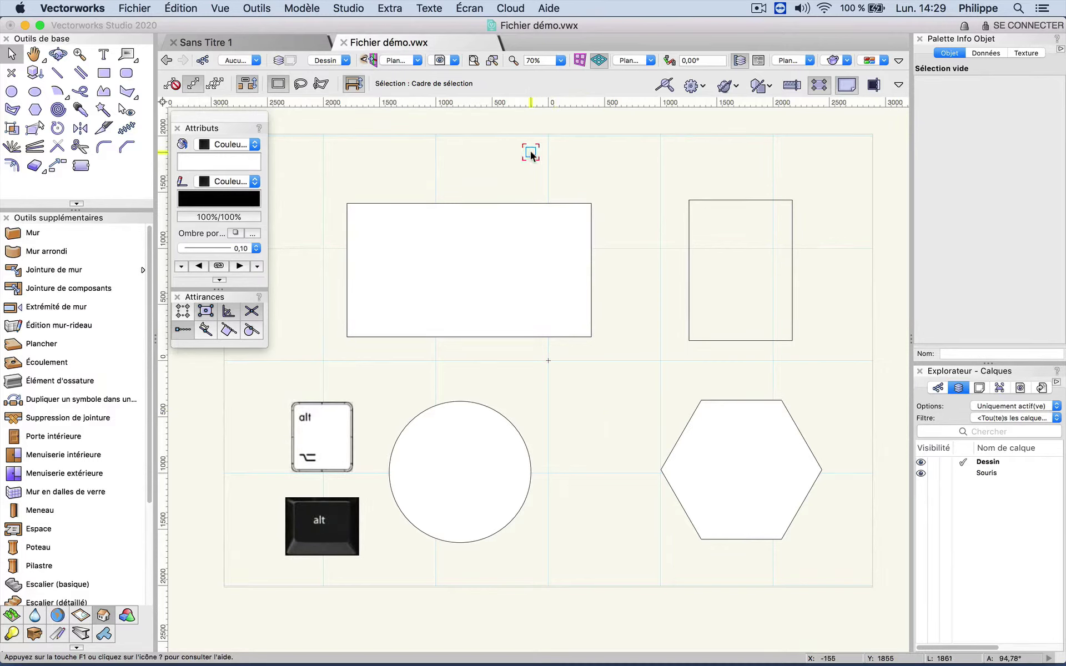
alt+drag(531, 153, 718, 482)
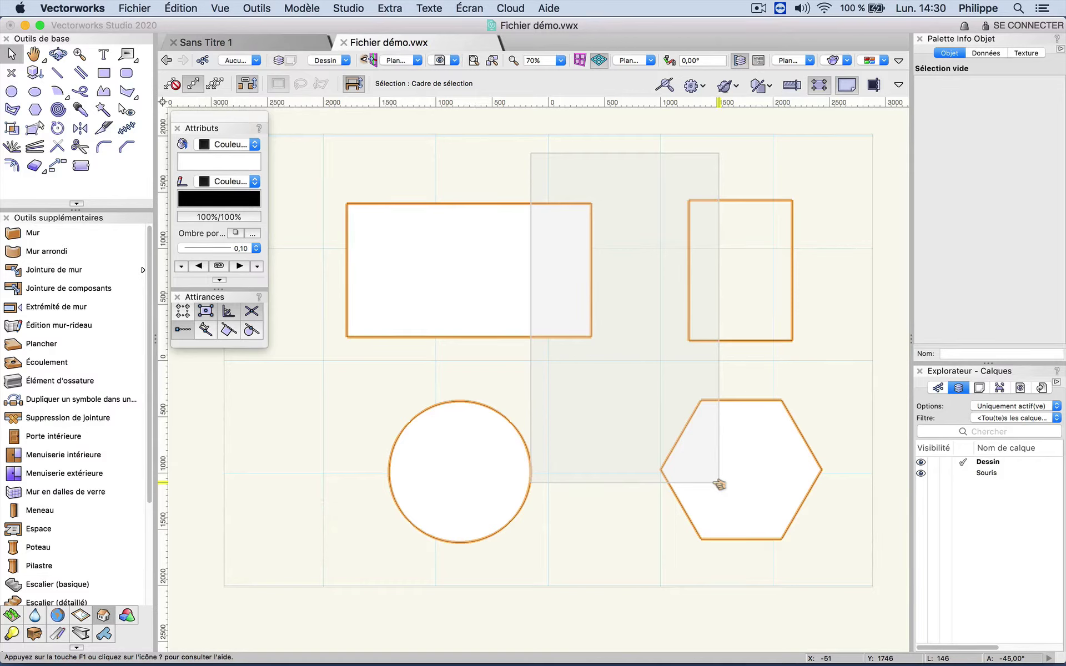
alt+drag(719, 483, 718, 483)
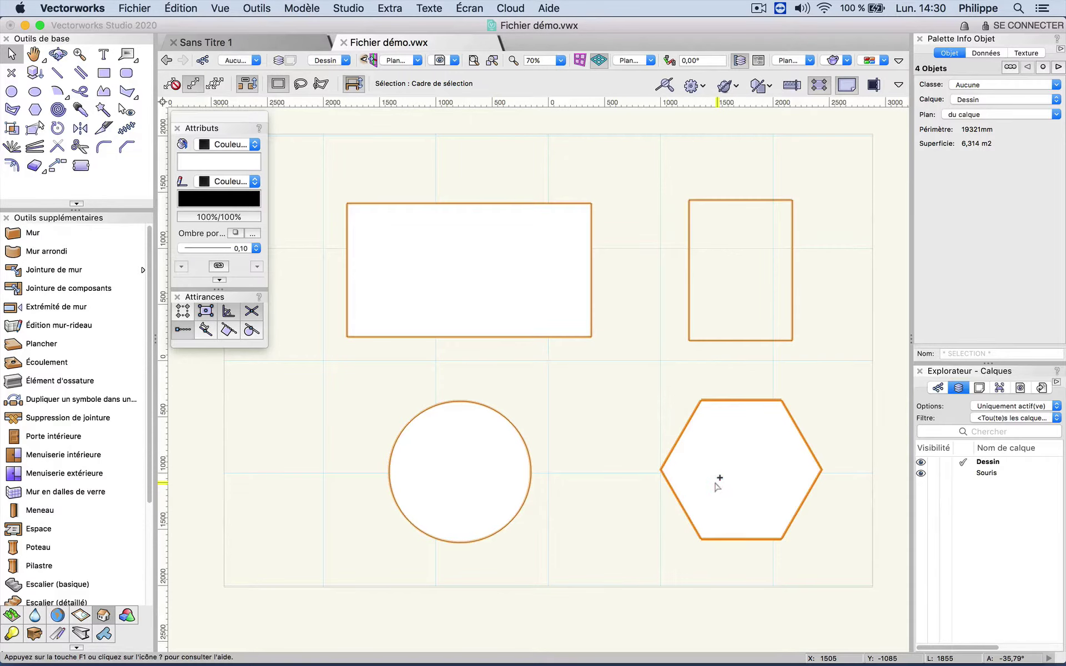
click(602, 417)
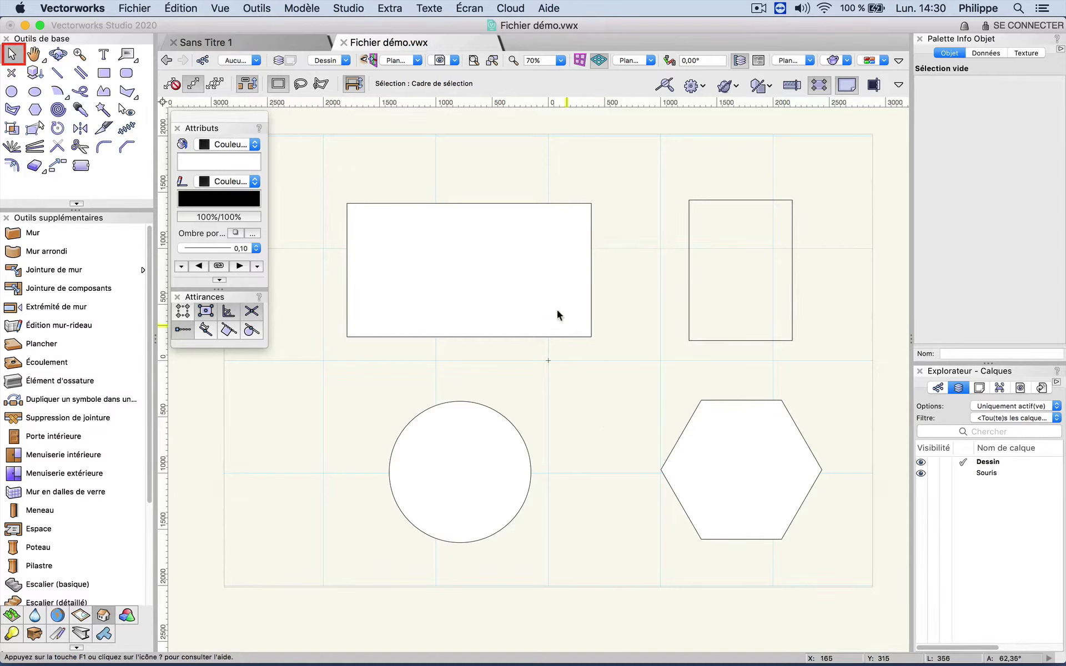
Select and deselect the filled rectangle twice, the second time without picking an empty area of the drawing
click(528, 280)
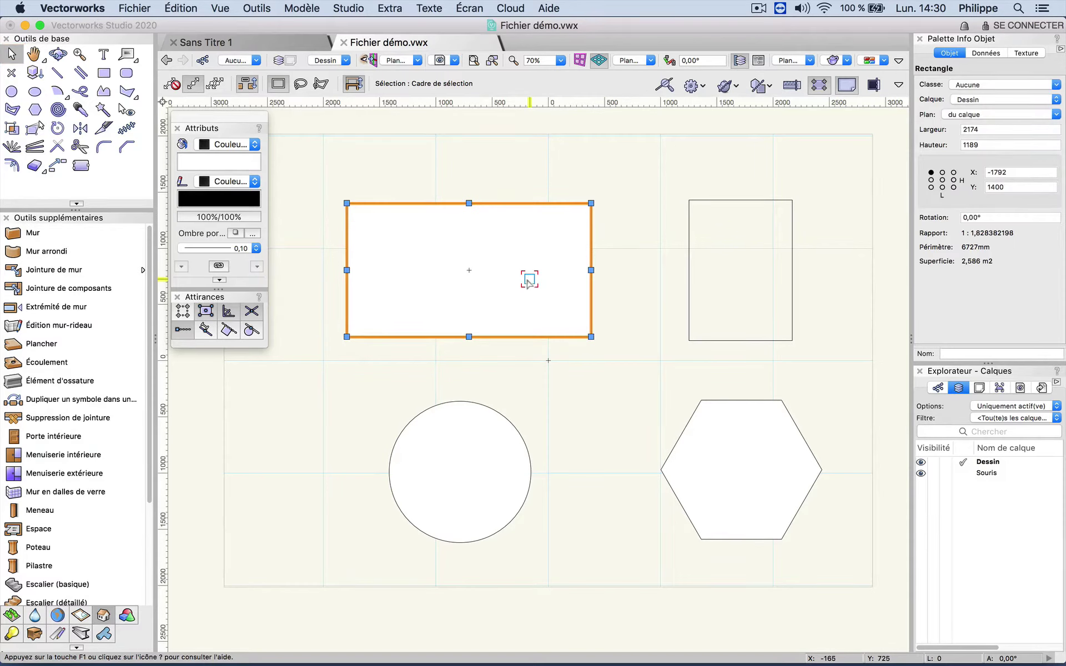
click(588, 402)
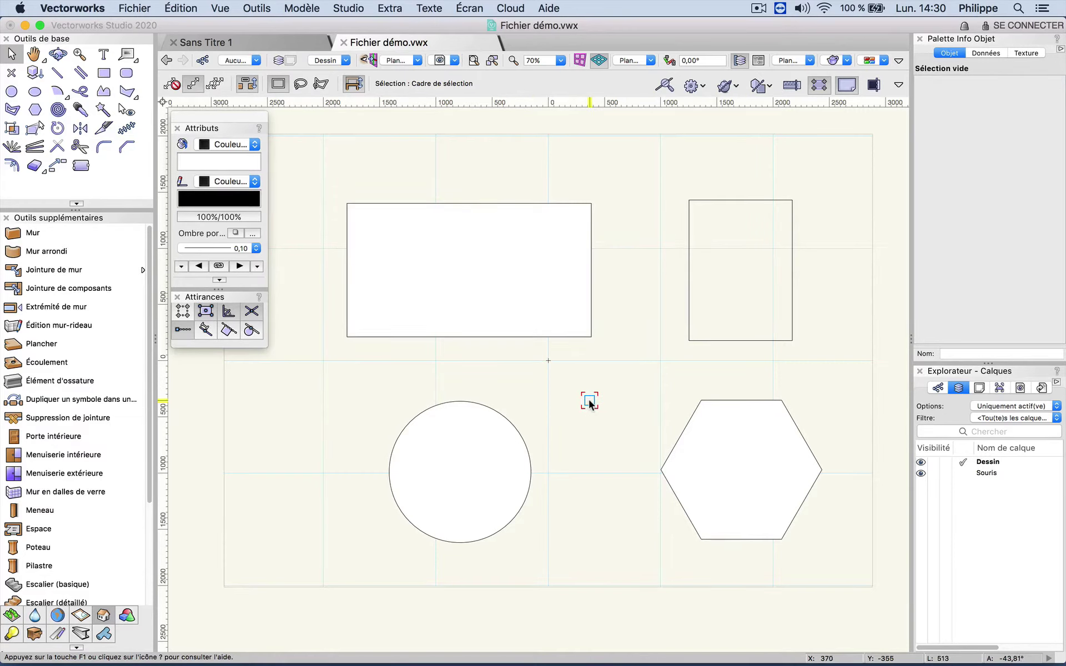
key(x)
click(532, 312)
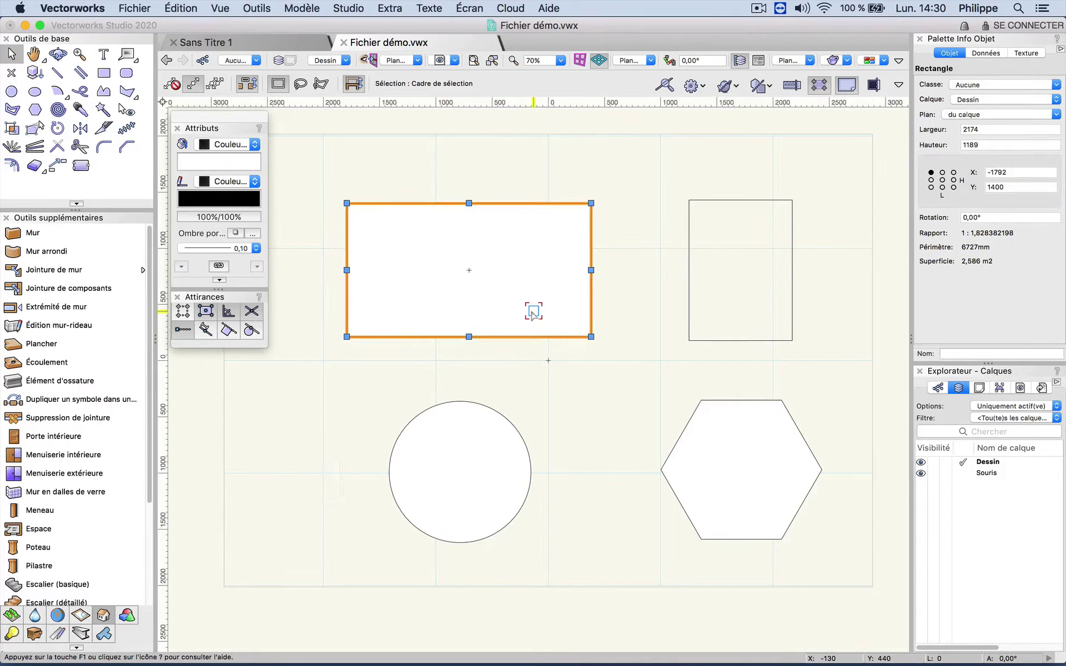
key(x)
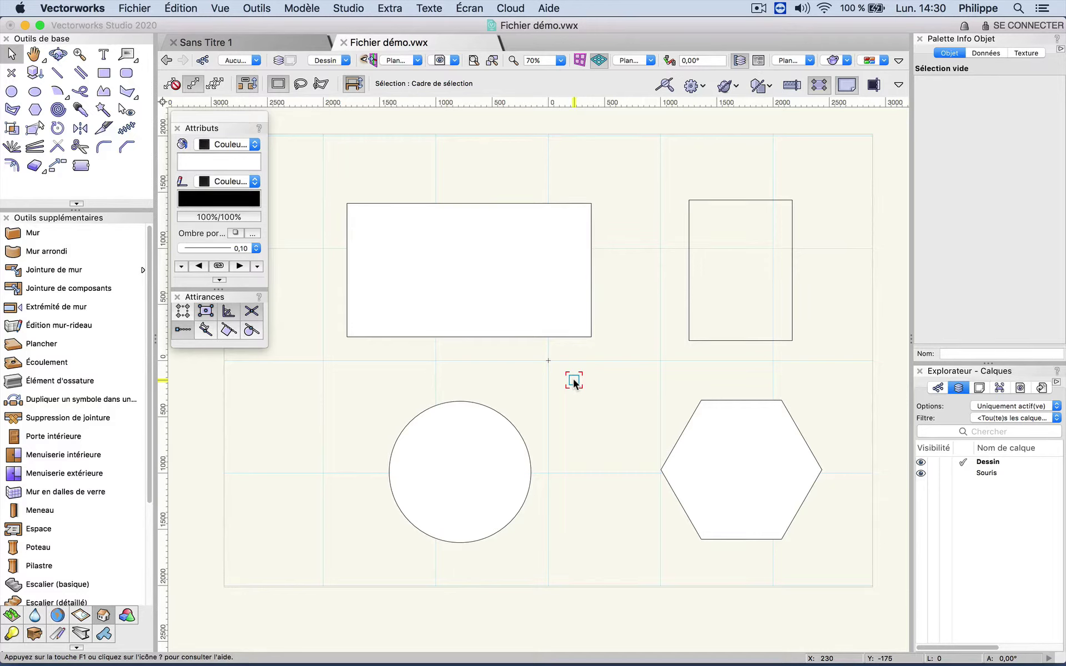
Enlarge the circle from its upper handle to a radius of about 892 mm, and deselect it
click(541, 315)
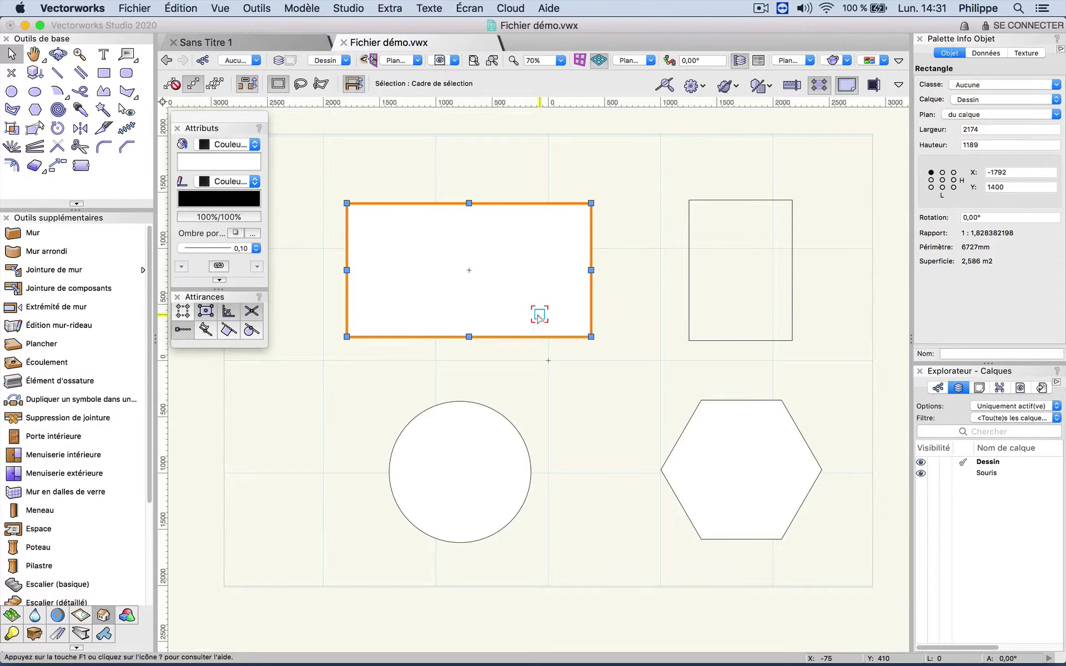
click(469, 471)
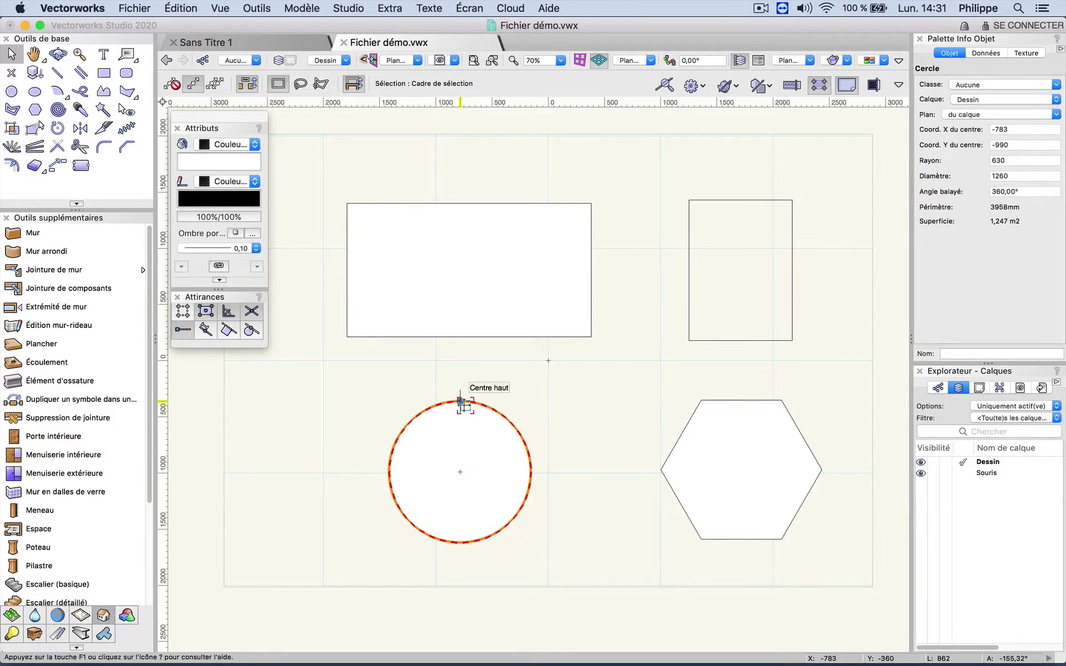
drag(460, 401, 460, 371)
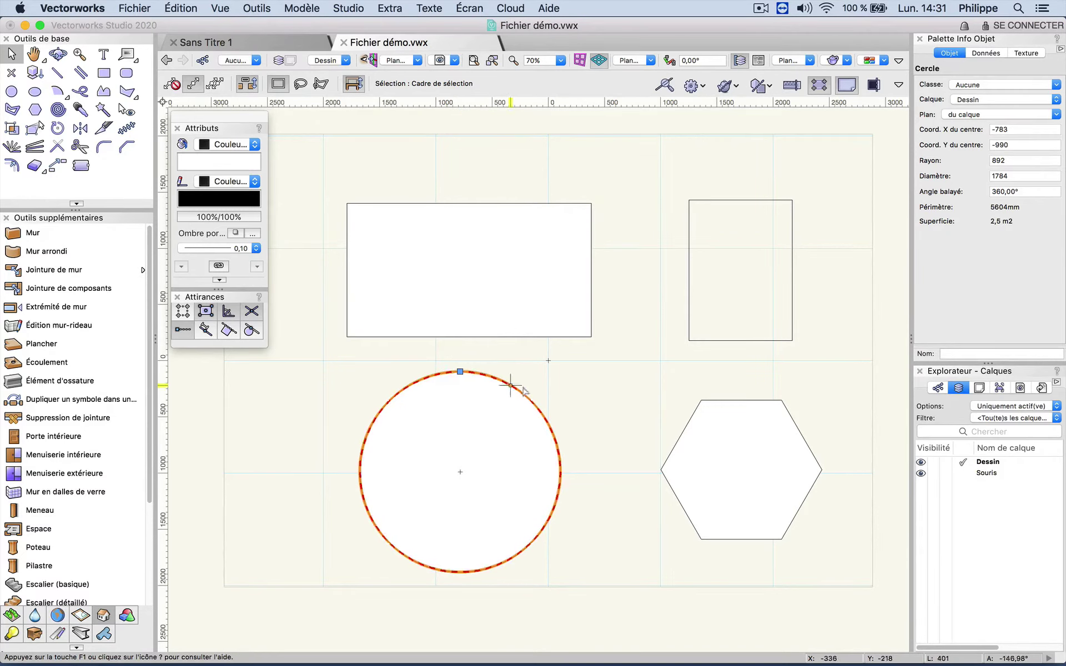
click(570, 389)
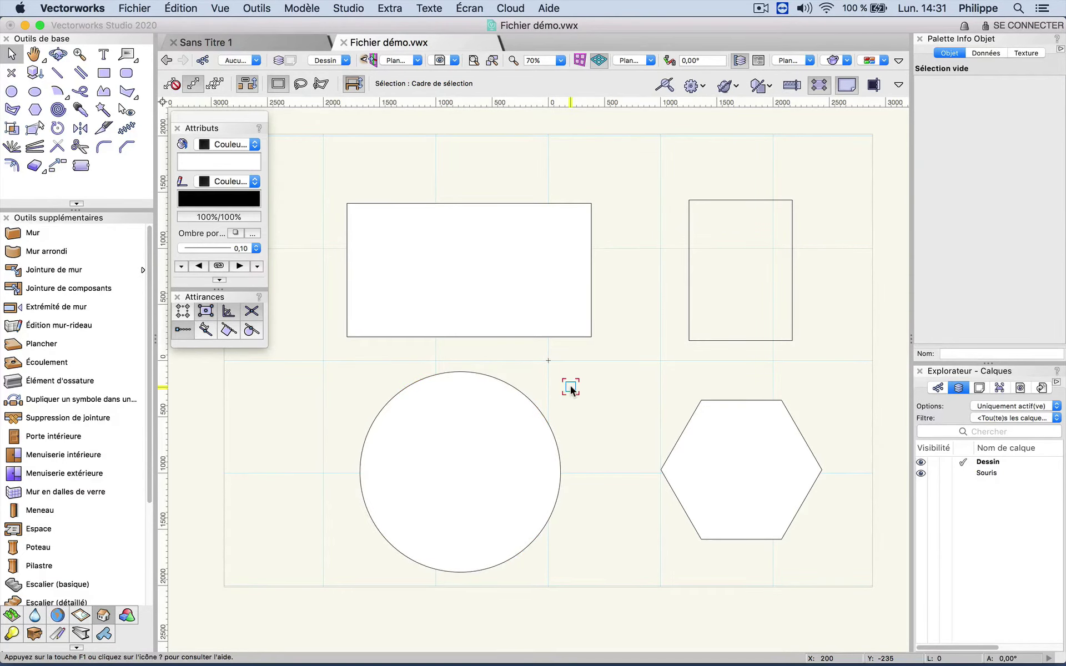
Enlarge the filled rectangle from its lower-right corner to about 2360 × 1362 mm, and deselect it
click(501, 297)
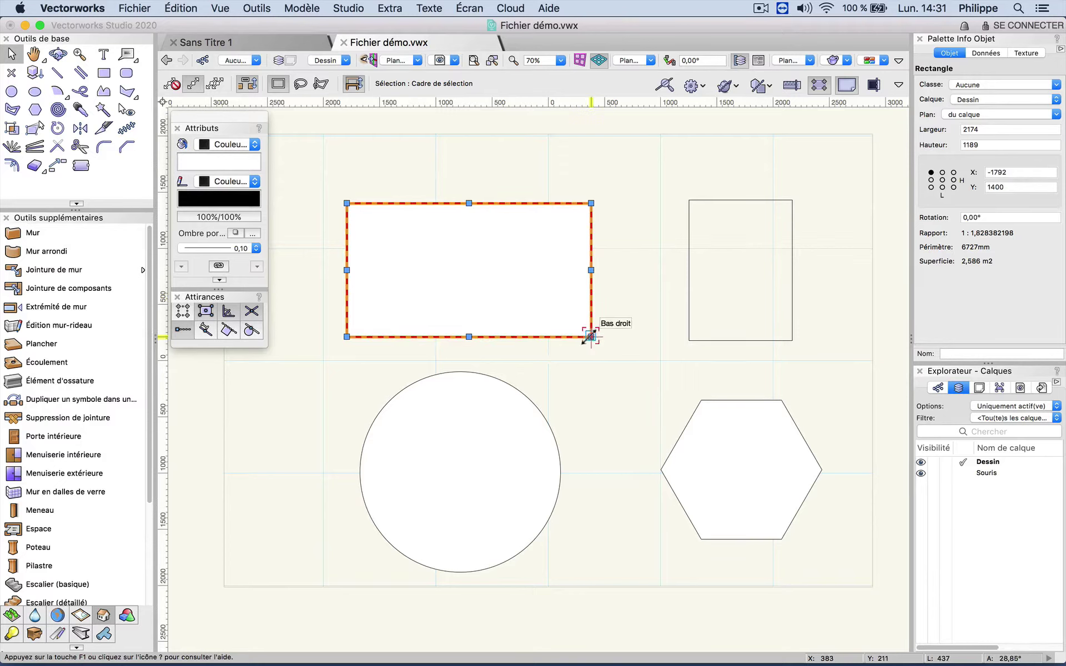
drag(590, 336, 613, 356)
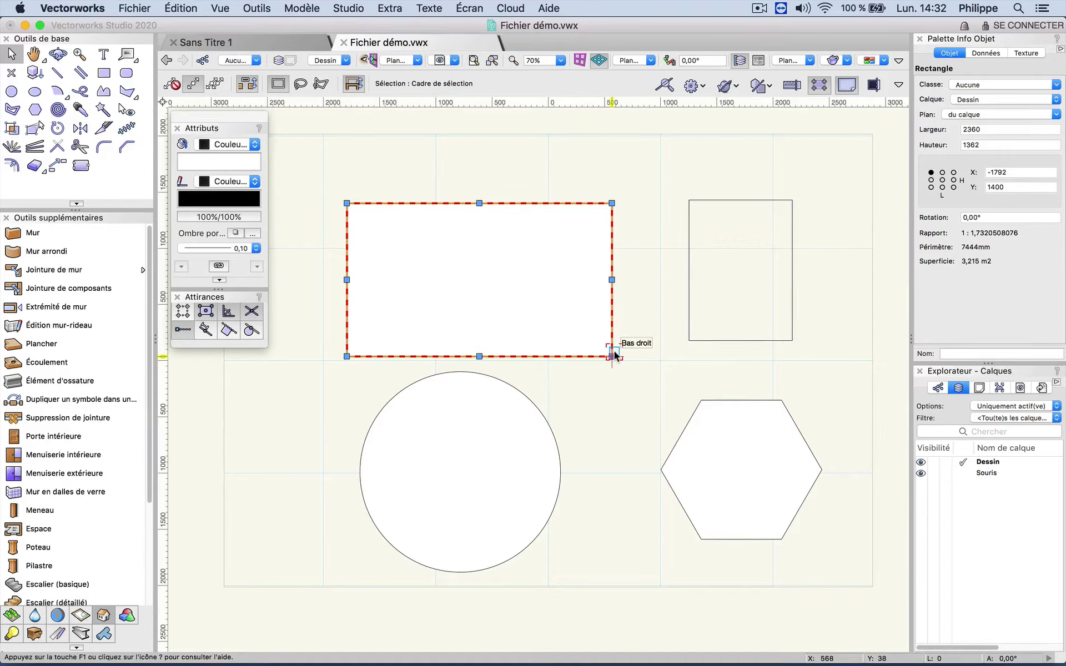
click(617, 392)
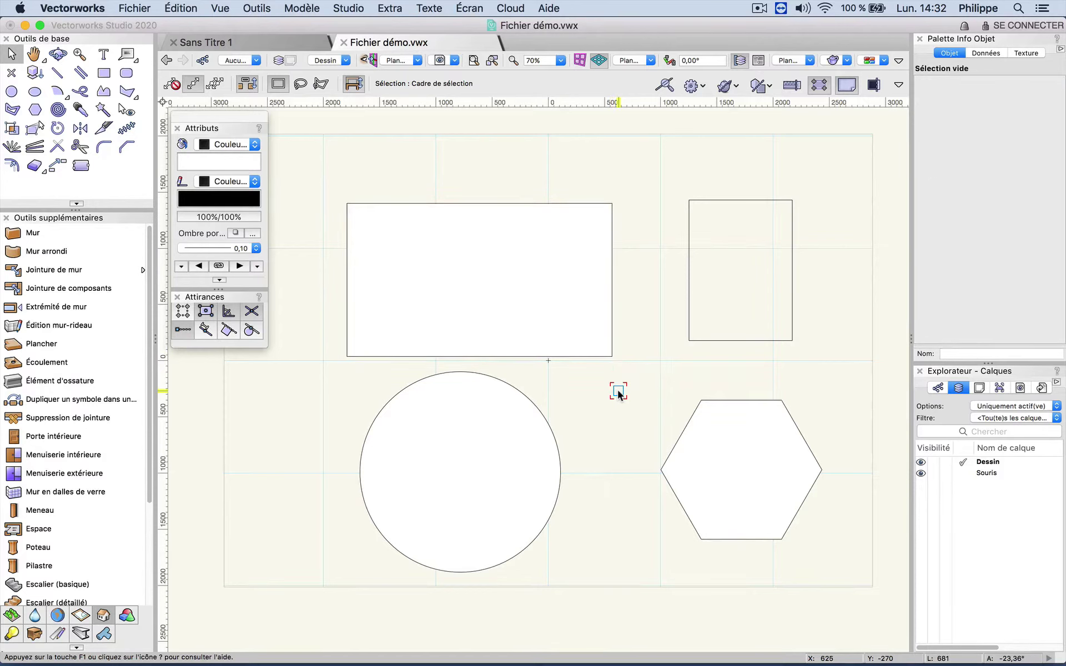
Scale the filled rectangle proportionally to about 1850 × 1068 mm, and move its four sides individually until it measures about 1719 × 1021 mm
click(554, 277)
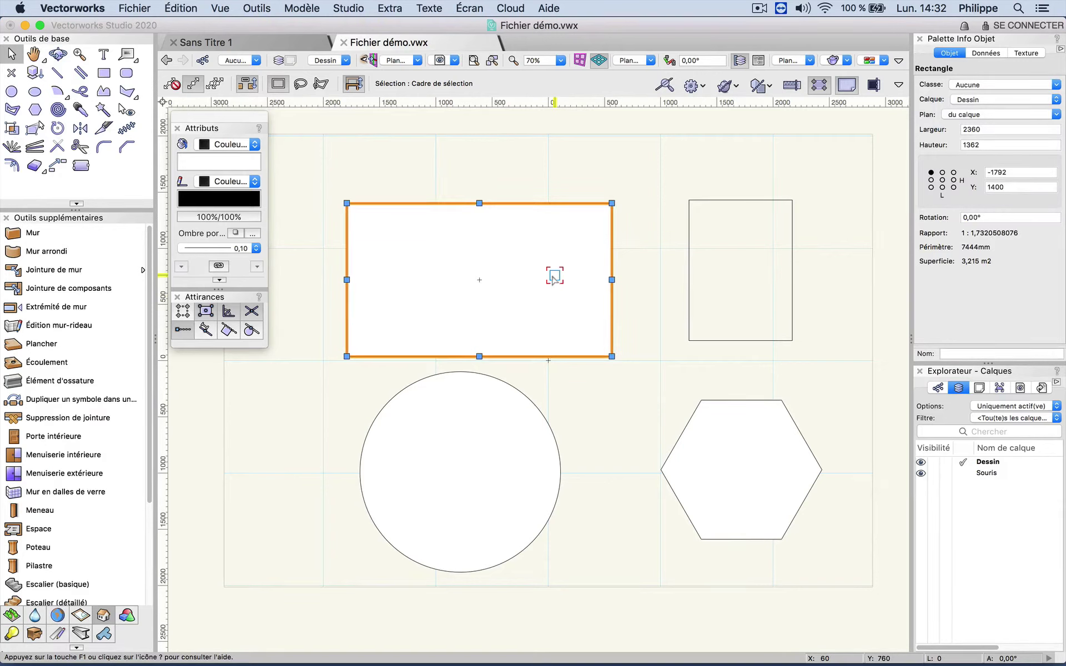
shift+drag(611, 204, 554, 236)
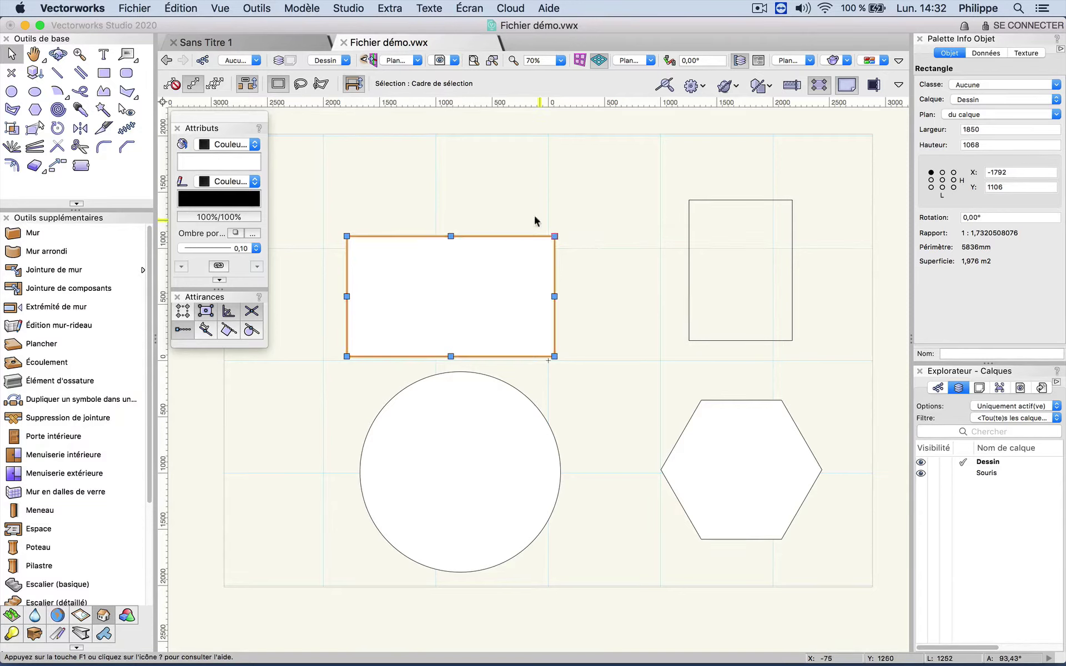
drag(451, 236, 450, 182)
drag(447, 344, 451, 297)
drag(553, 239, 630, 239)
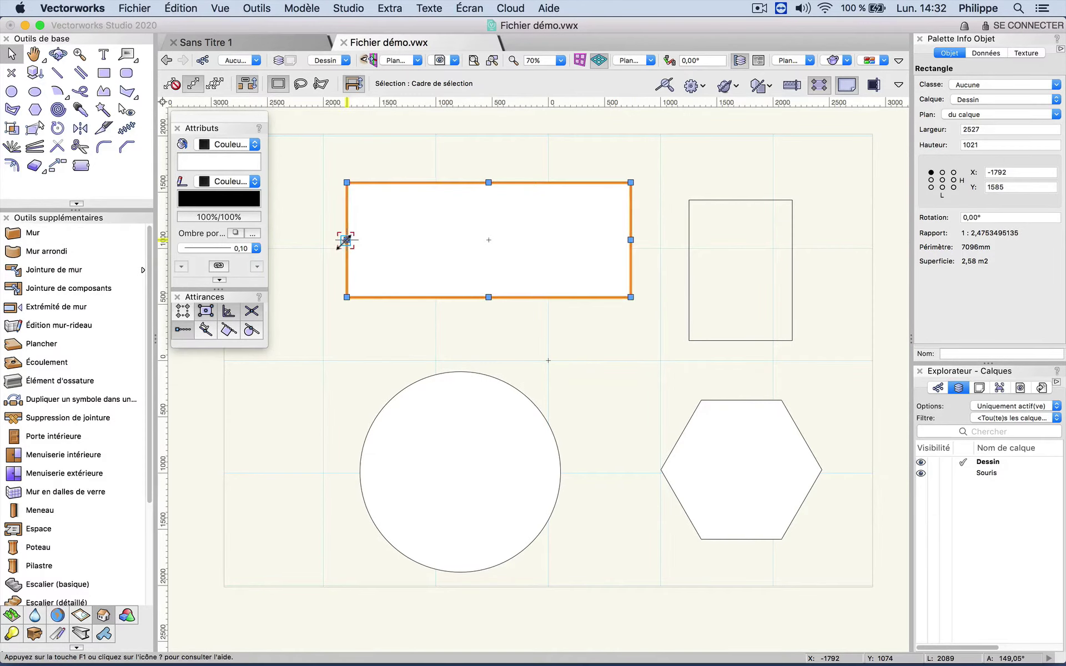
drag(346, 241, 436, 240)
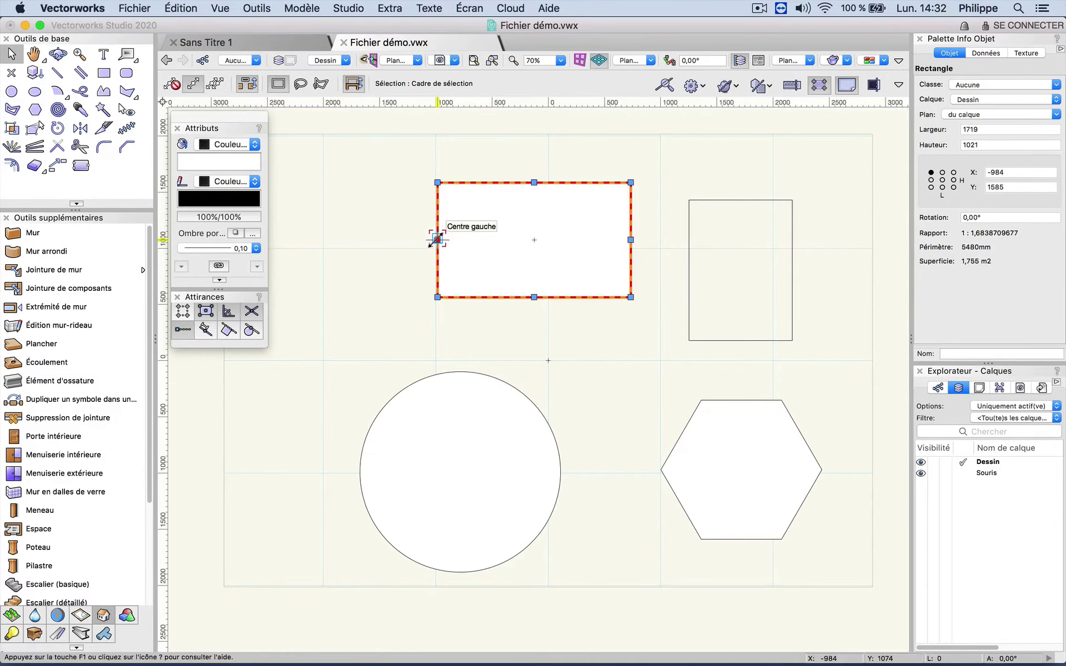
click(386, 244)
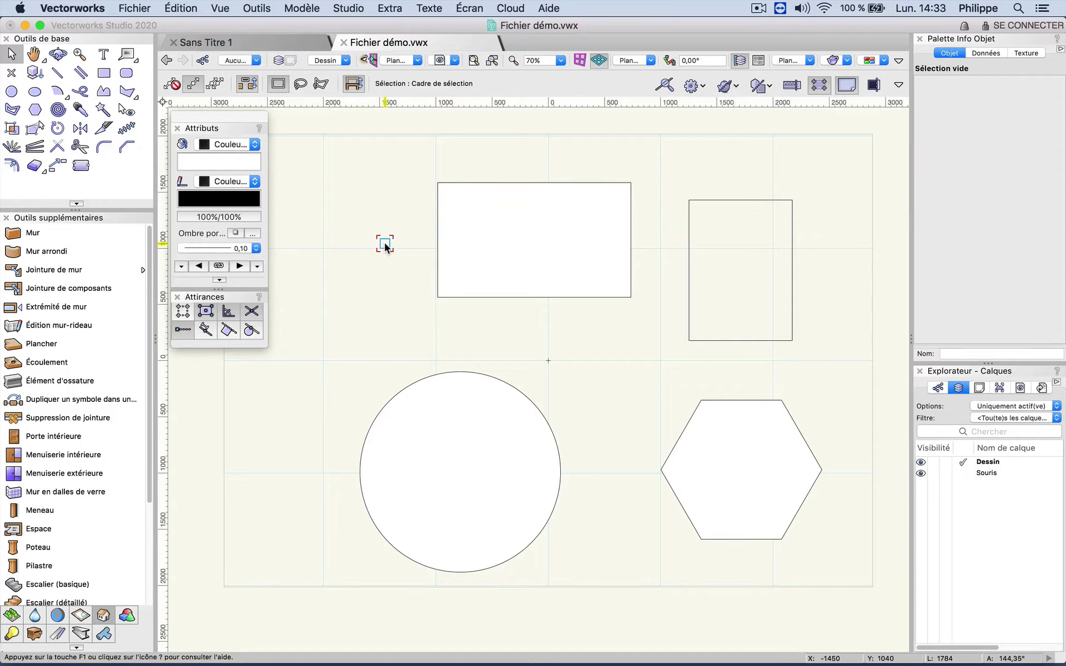
Reshape the hexagon by moving its upper-left, left and lower-right vertices outward until it measures about 1789 × 1987 mm
key(shift+r)
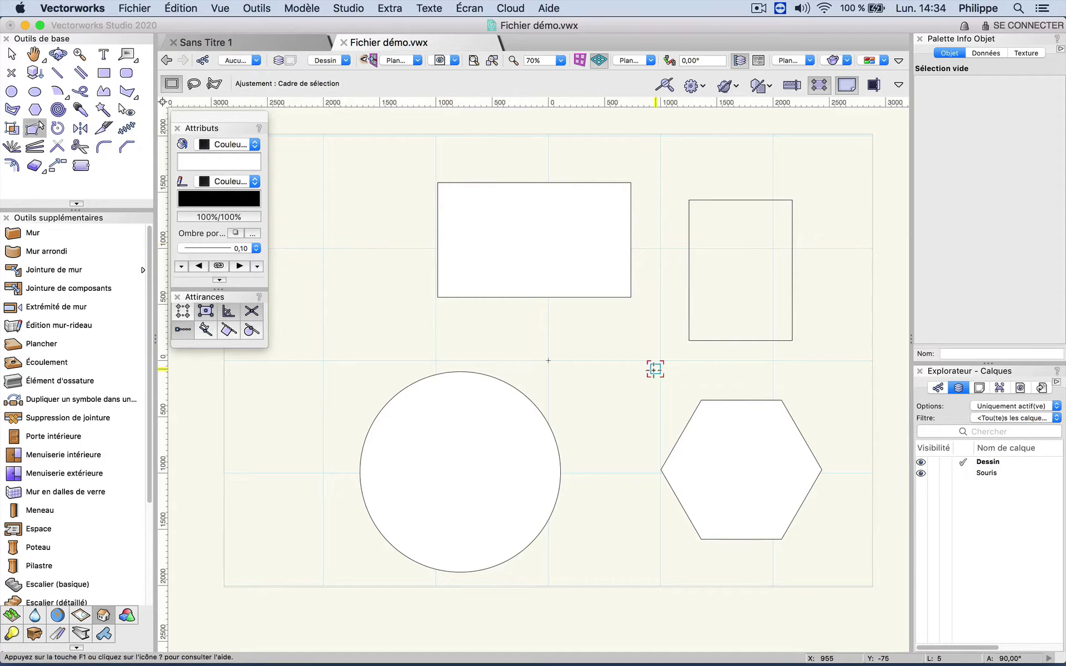
click(777, 473)
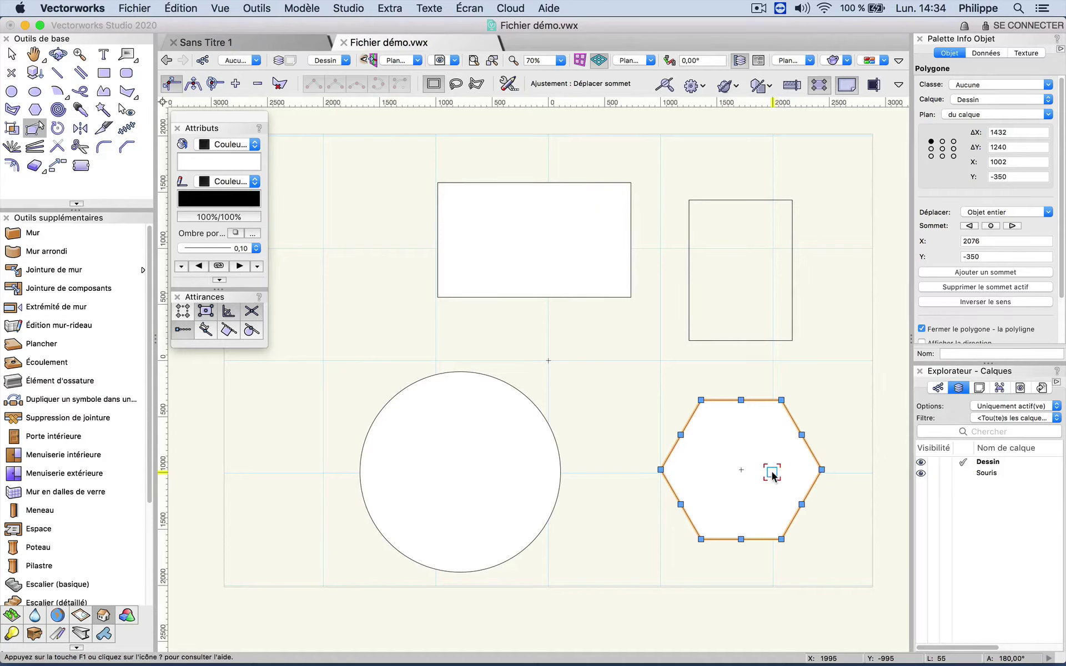
key(x)
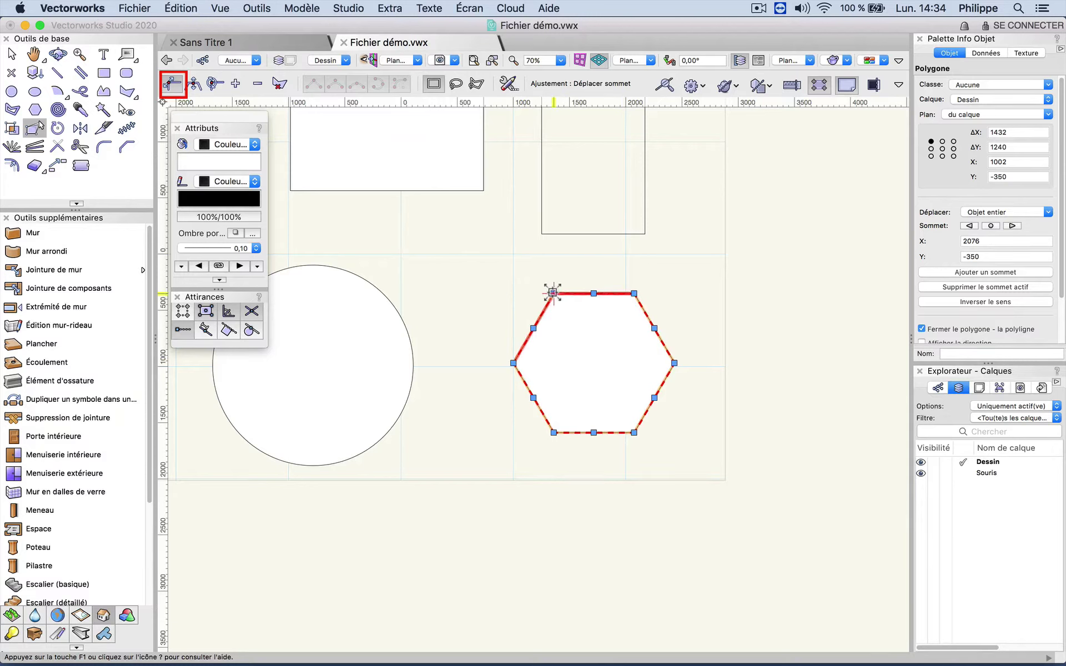
drag(553, 293, 516, 257)
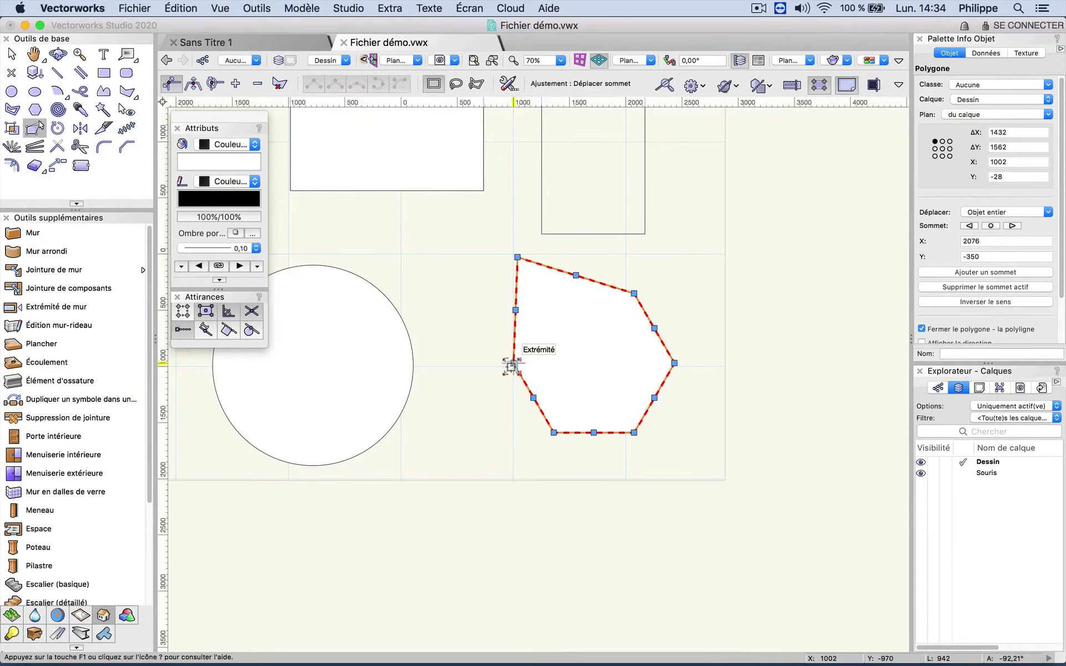
drag(513, 363, 481, 419)
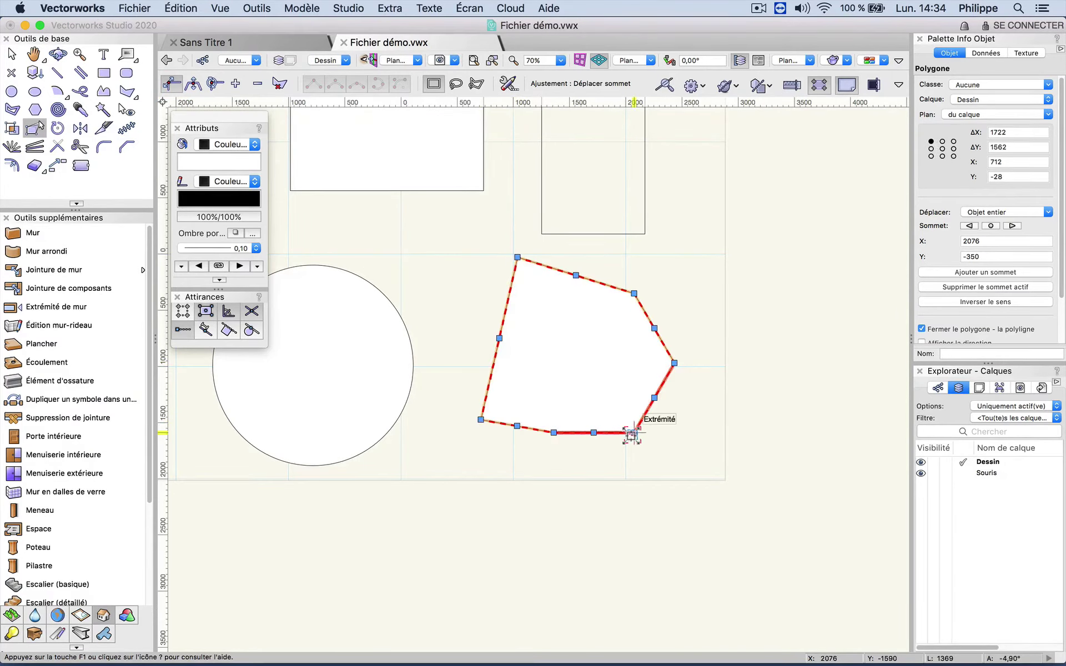
drag(634, 431, 682, 480)
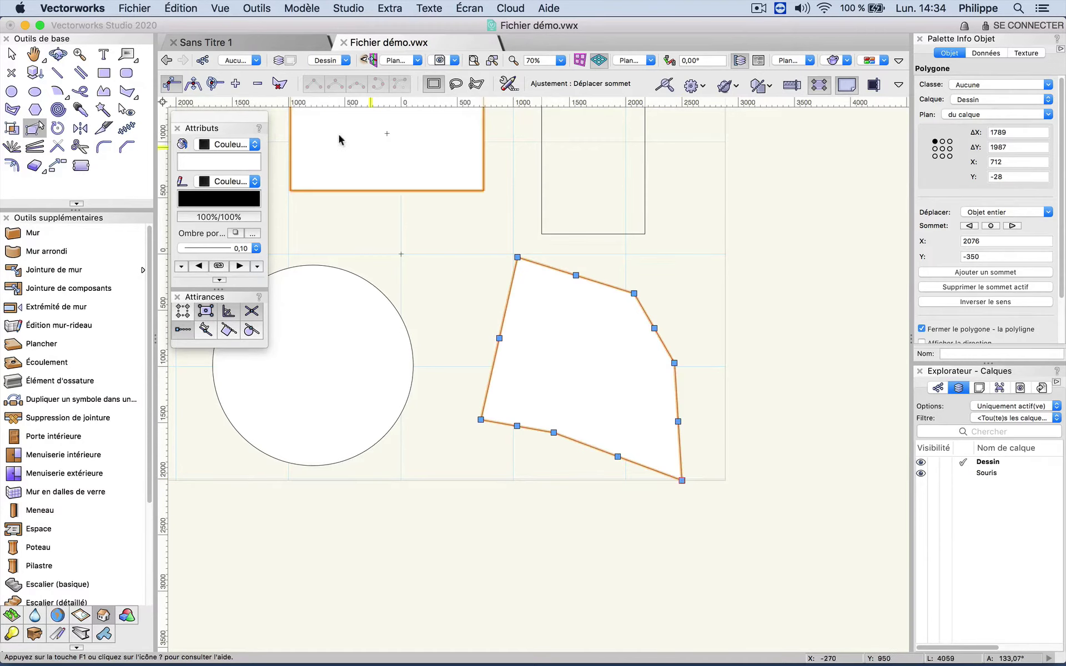
Add two Bézier vertices beyond the polygon's upper-right edge, and two corner vertices below its lower-left edges
click(235, 83)
drag(644, 310, 682, 266)
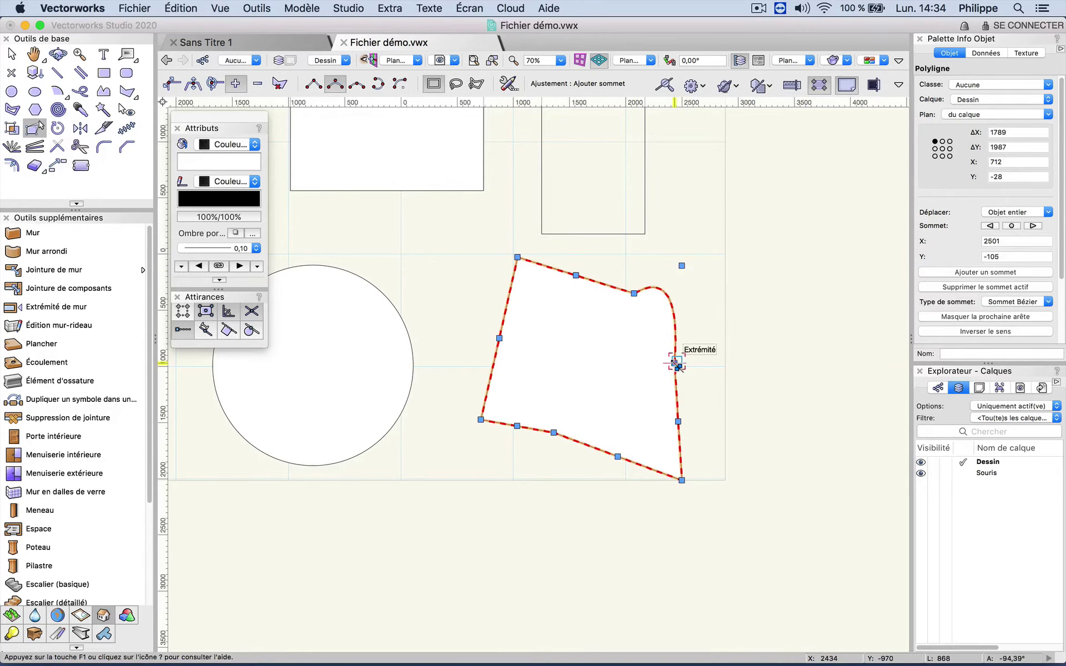
drag(683, 357, 742, 383)
click(314, 84)
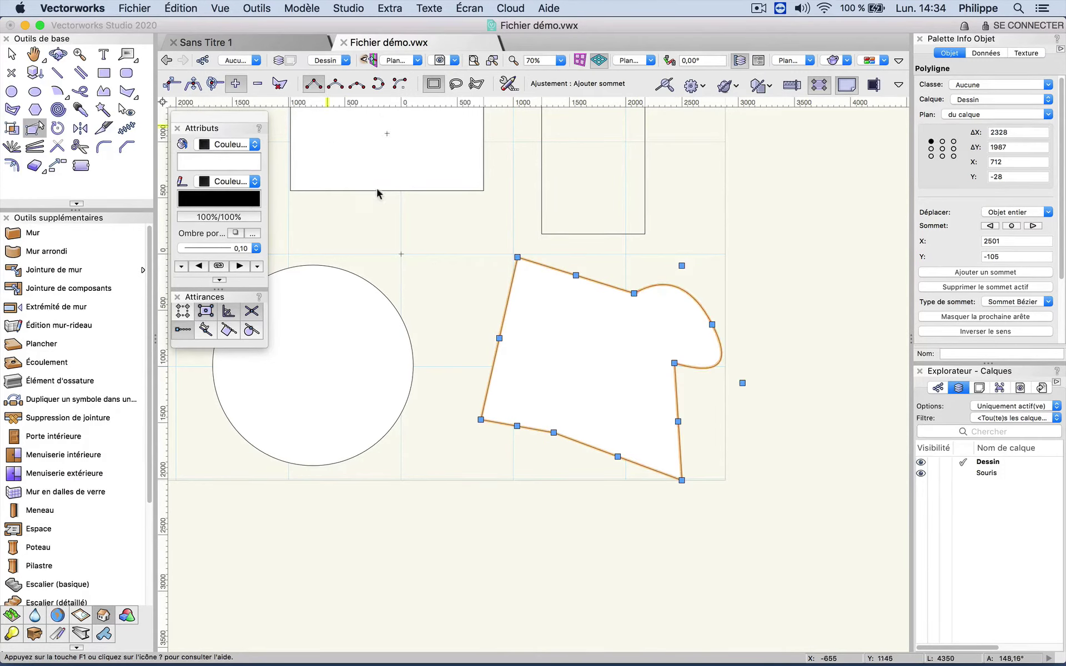
drag(554, 434, 510, 486)
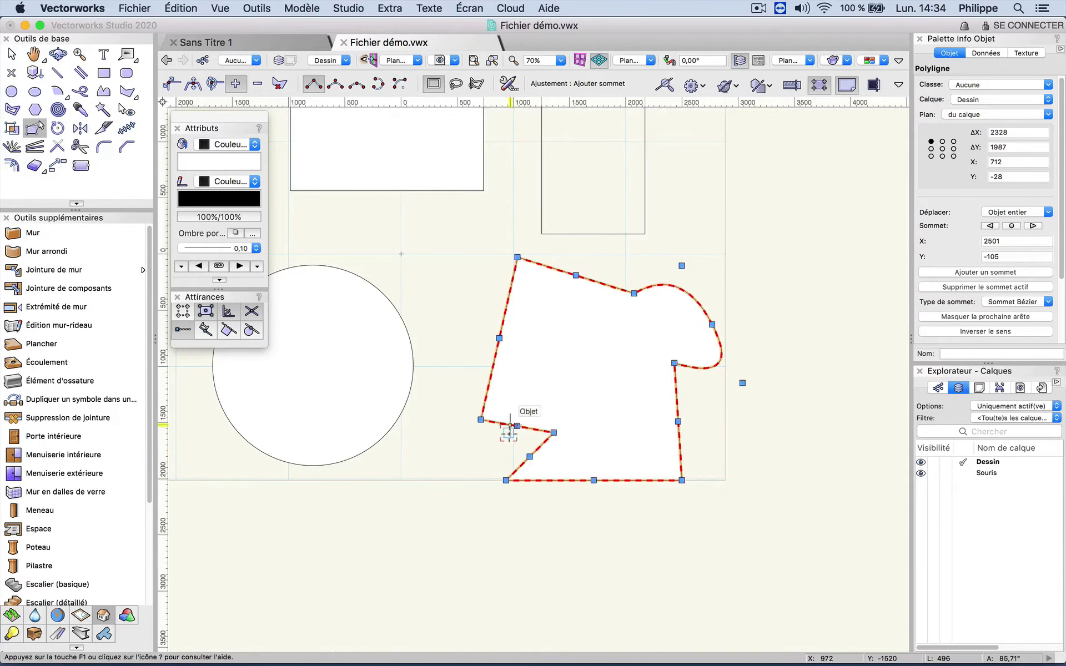
drag(518, 425, 477, 465)
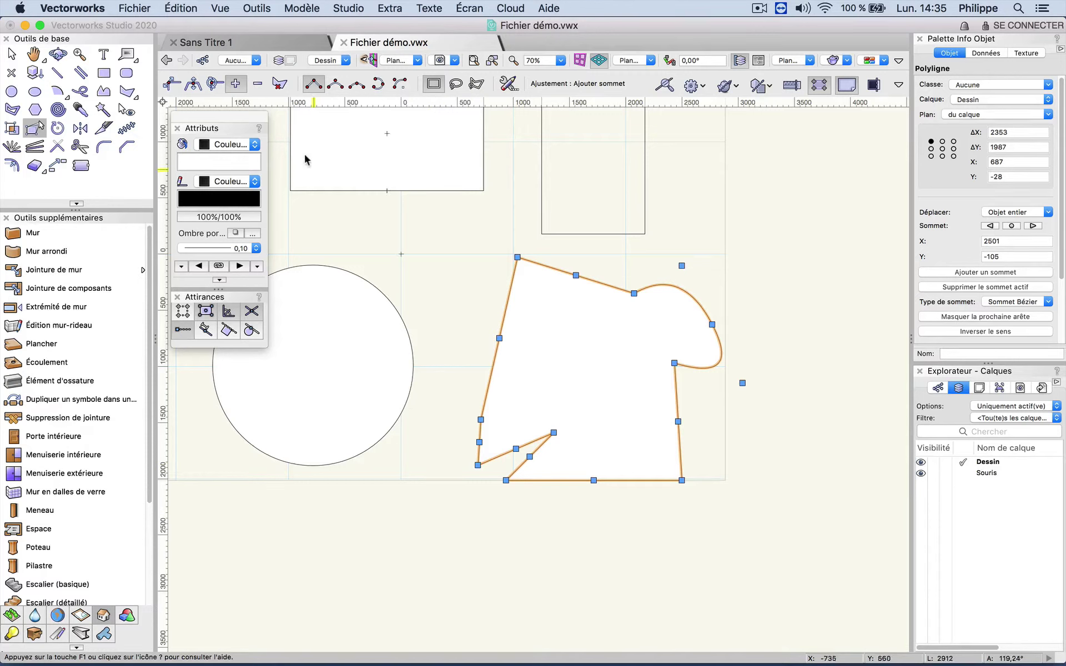
Delete the two notch vertices at the polygon's lower left, its lower-right vertex and both Bézier vertices
click(257, 83)
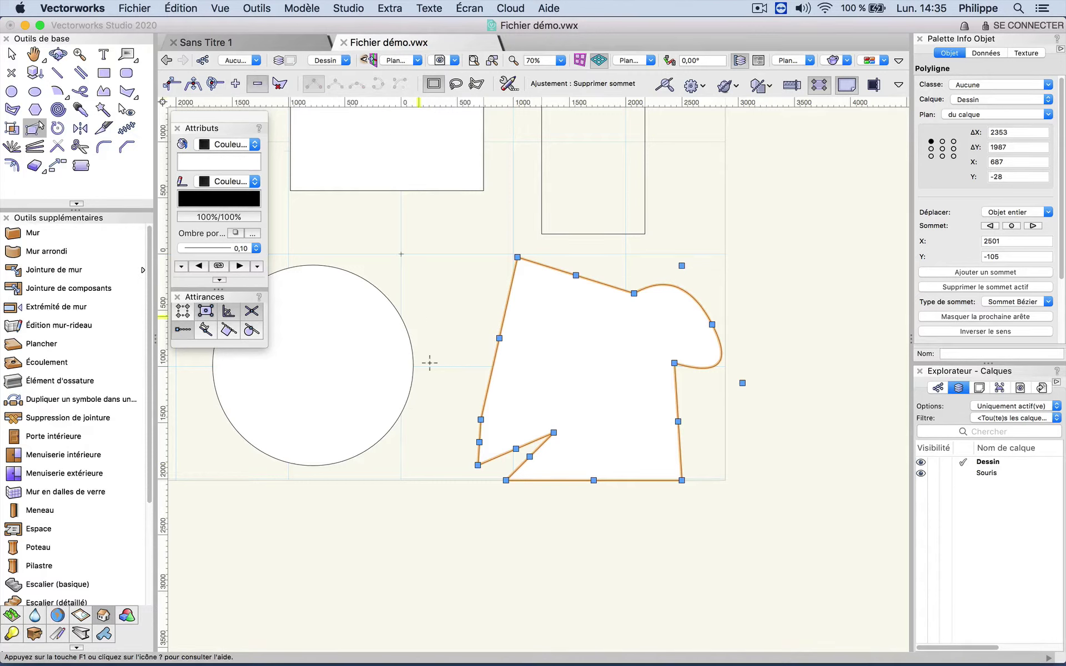
click(477, 465)
click(553, 432)
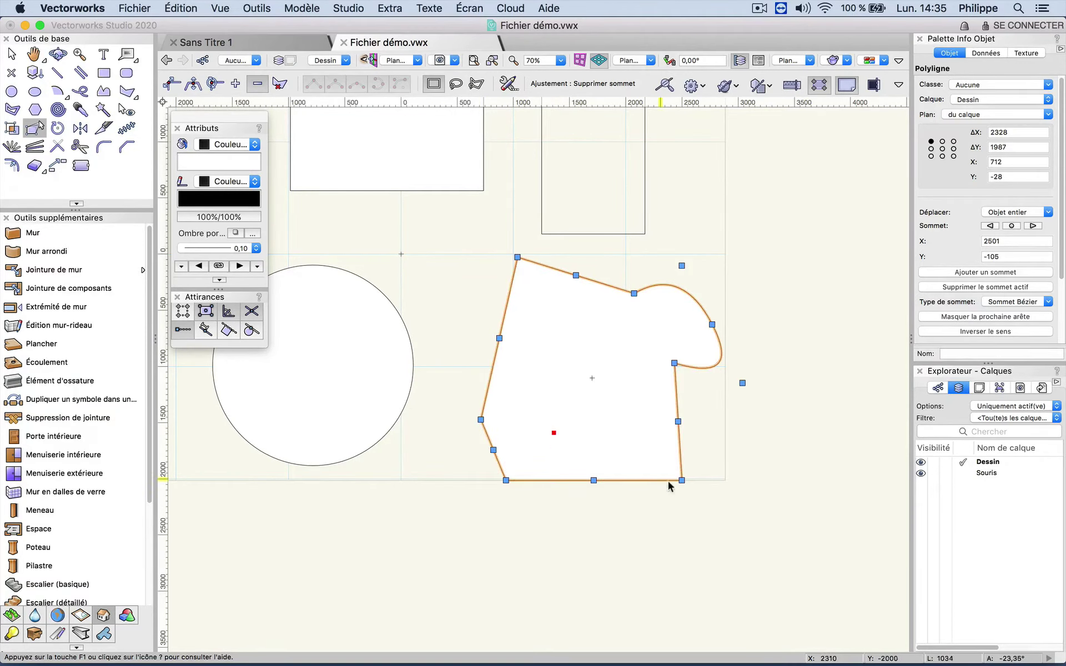
click(681, 480)
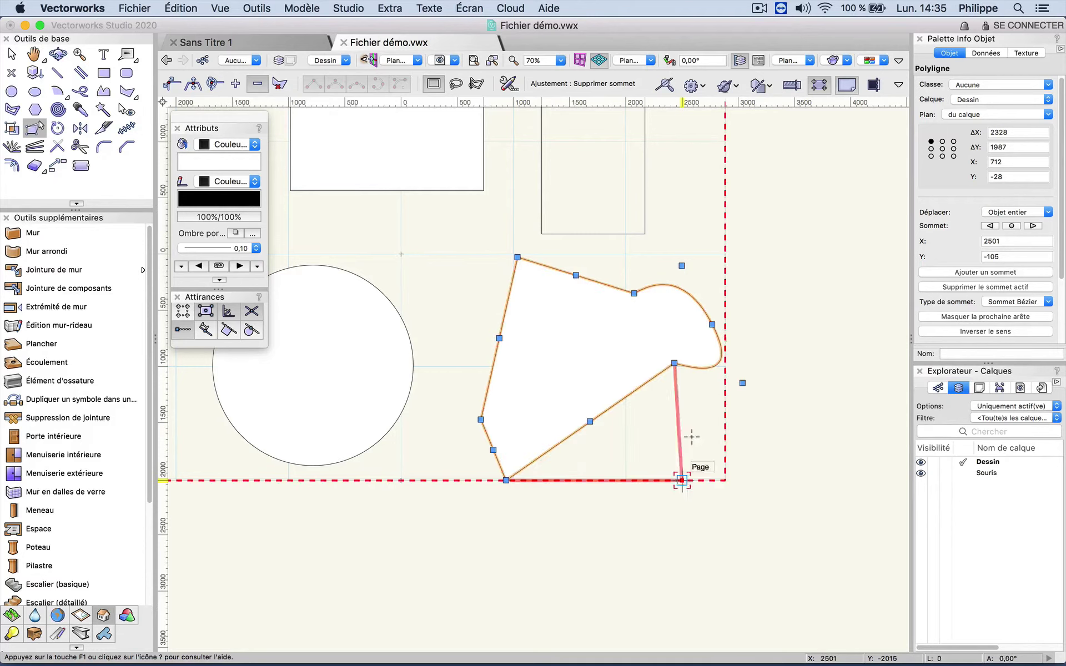
click(713, 326)
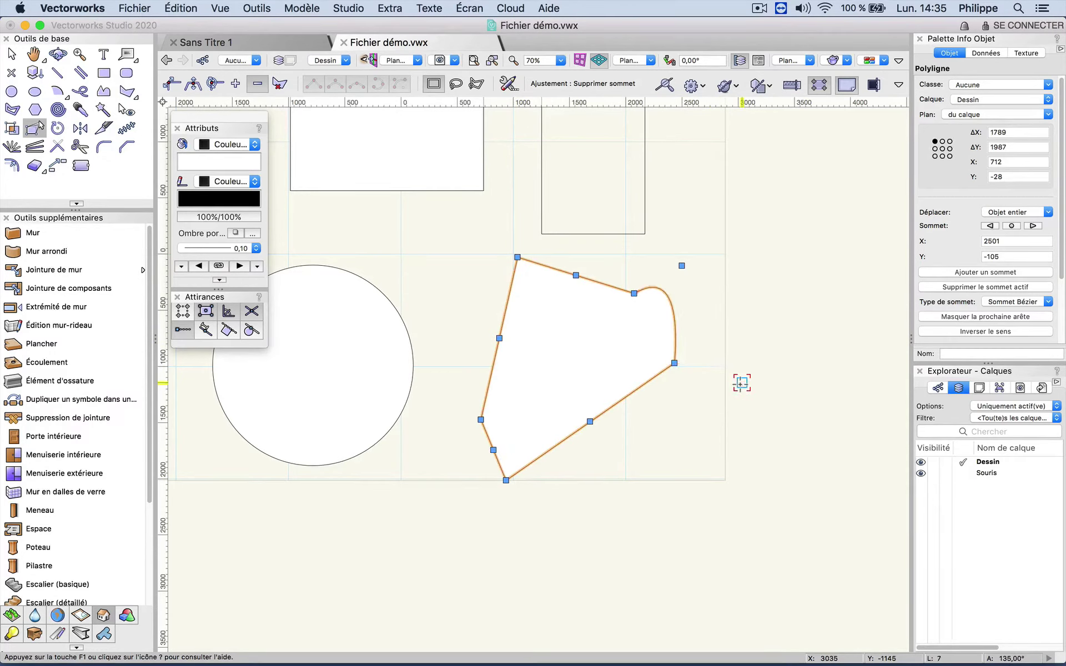
click(682, 265)
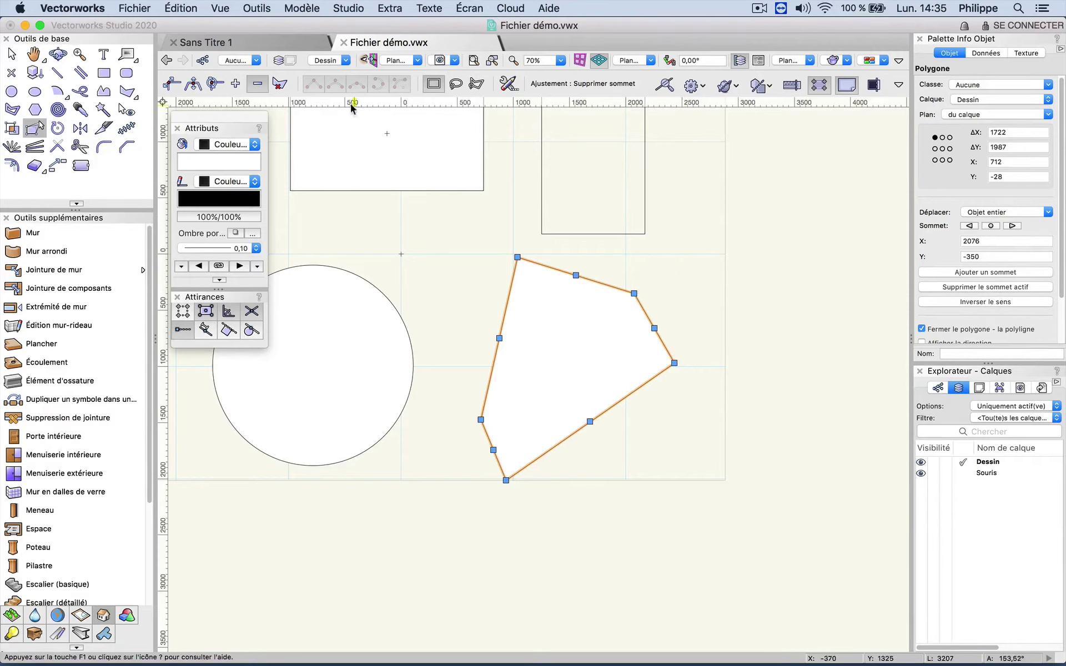
Convert the polygon's upper-left and bottom vertices to cubic spline vertices
click(215, 84)
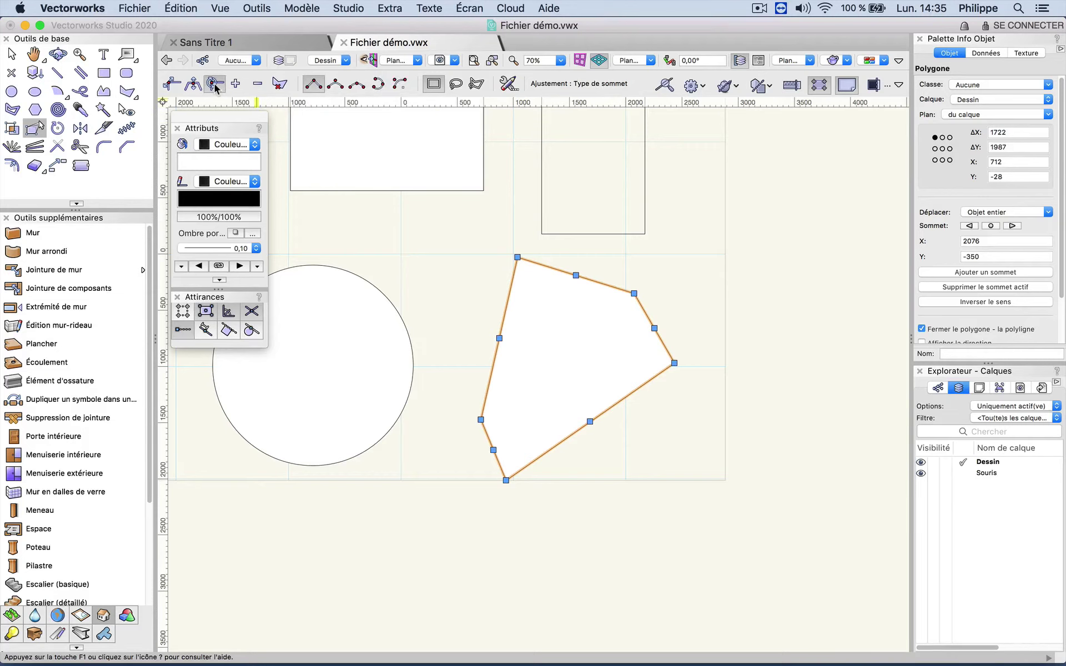
click(356, 84)
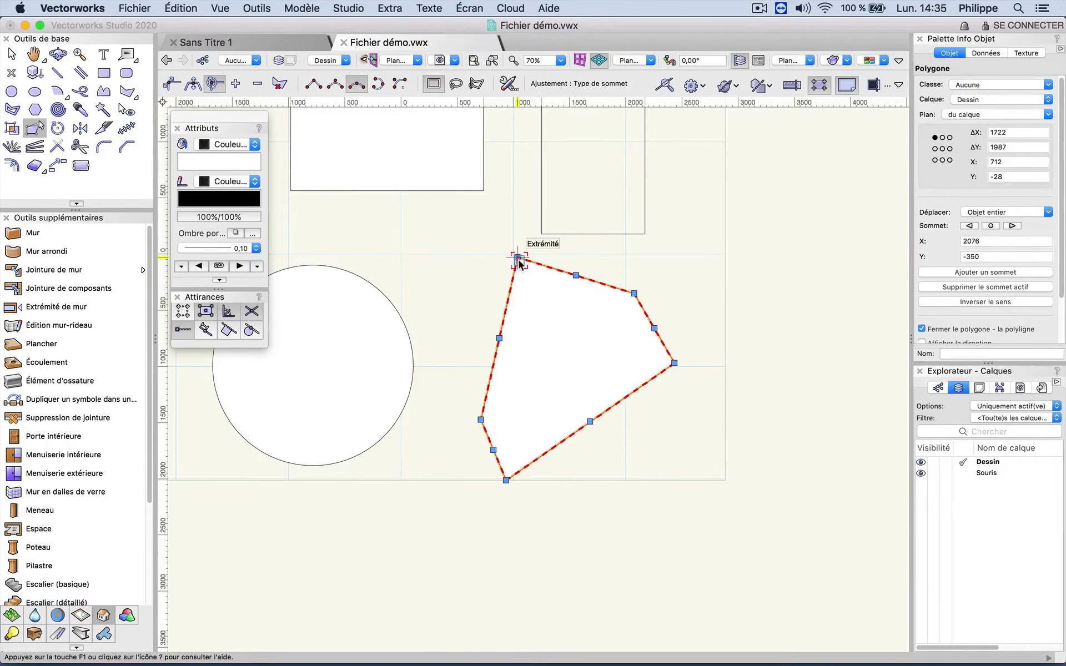
click(517, 258)
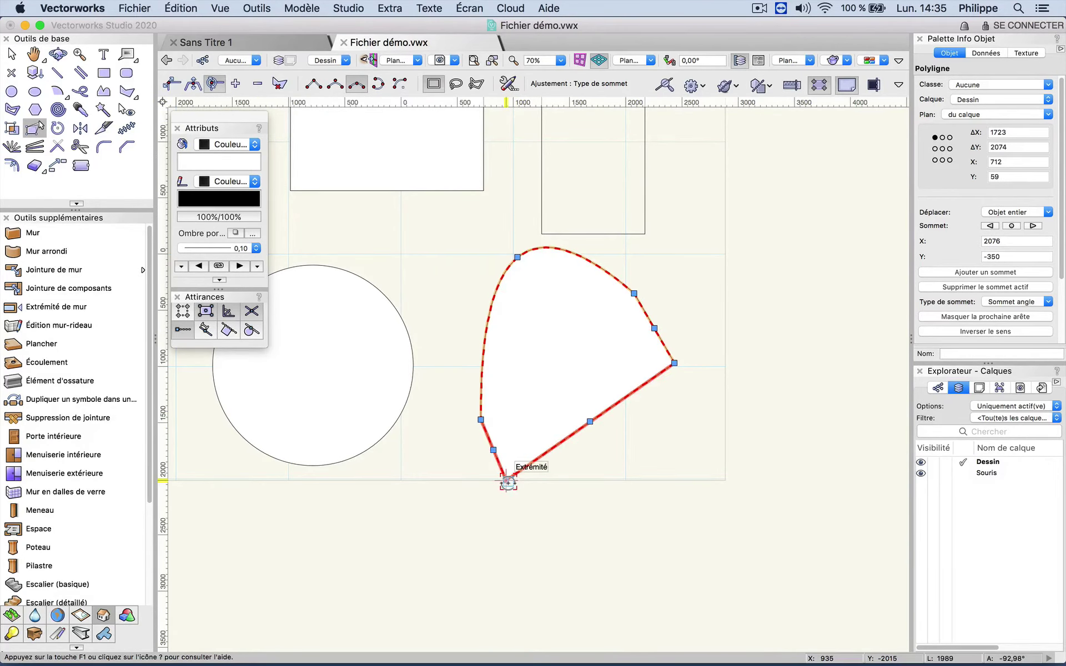
click(507, 481)
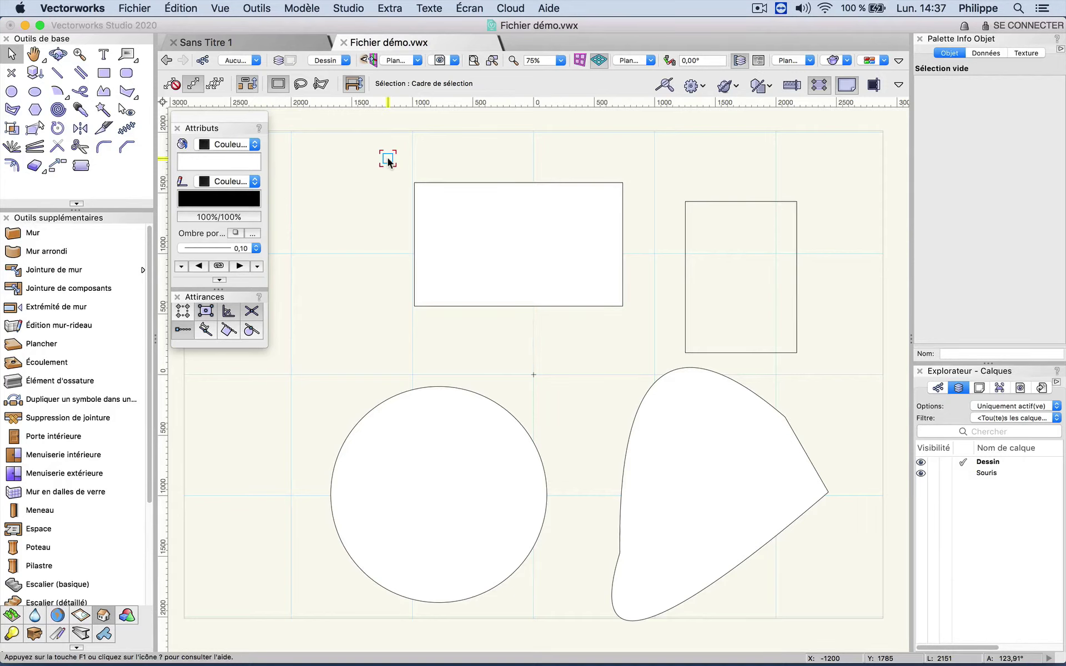
Move the filled rectangle left so its upper-left corner is at about X -1458, Y 1585, and deselect it
key(x)
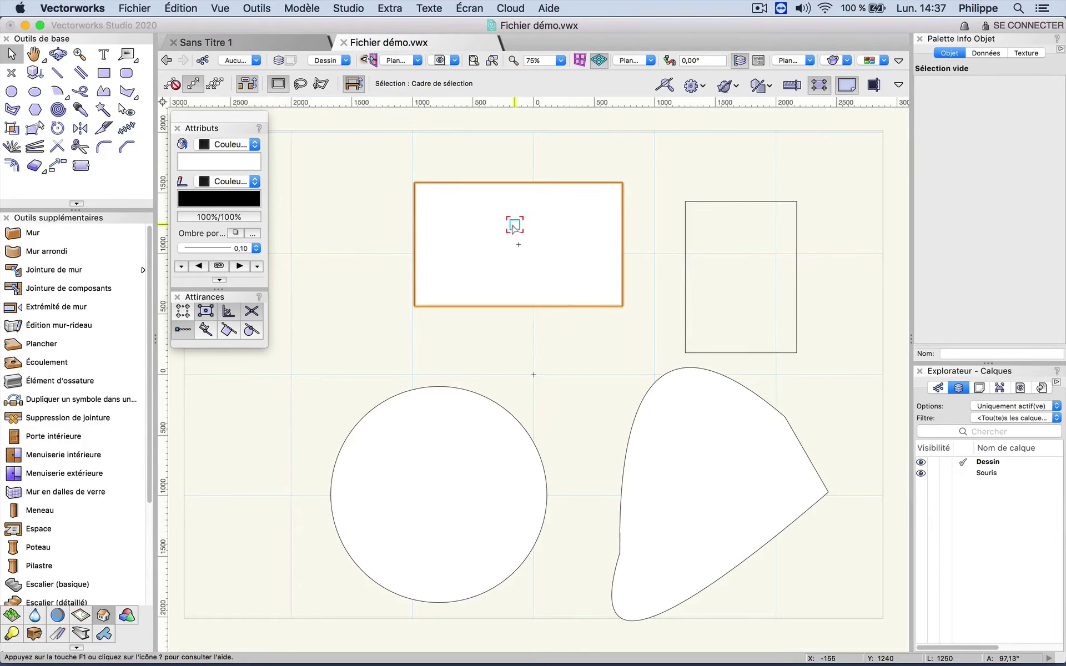
drag(514, 225, 455, 222)
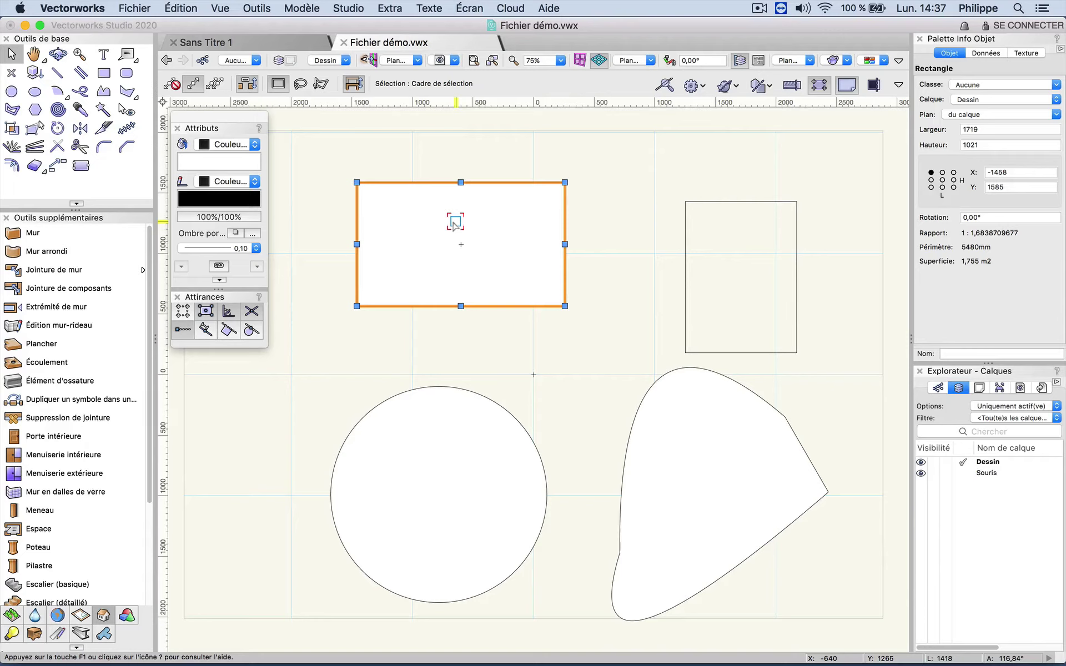
click(512, 145)
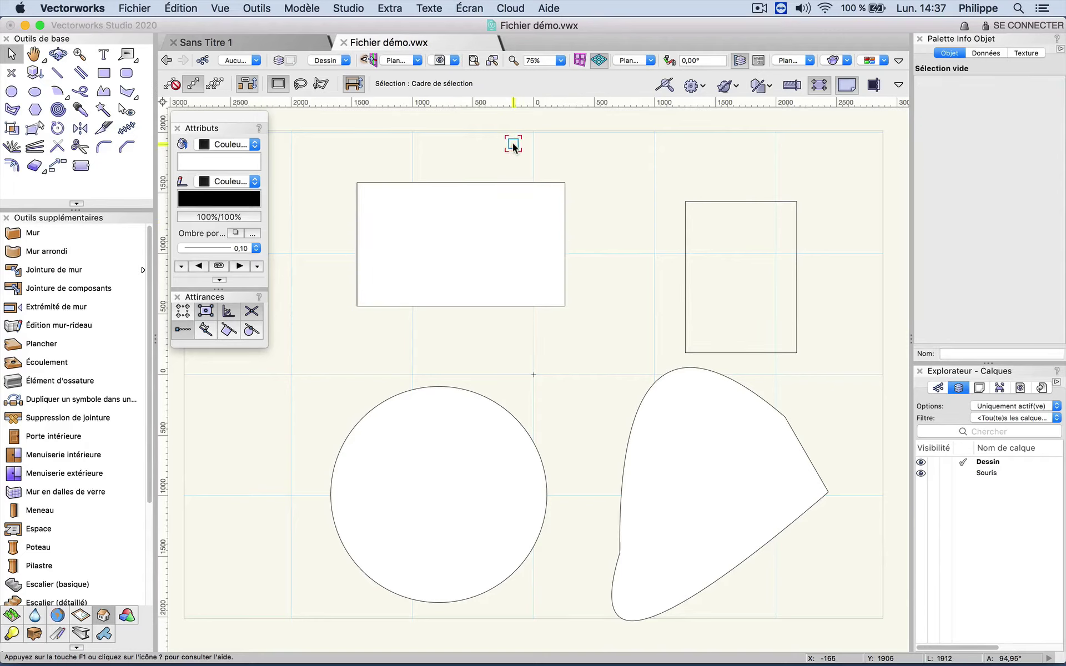
Select the filled rectangle, circle and reshaped polygon together, move them about 223 mm left and 223 mm up, and deselect them
shift+click(482, 194)
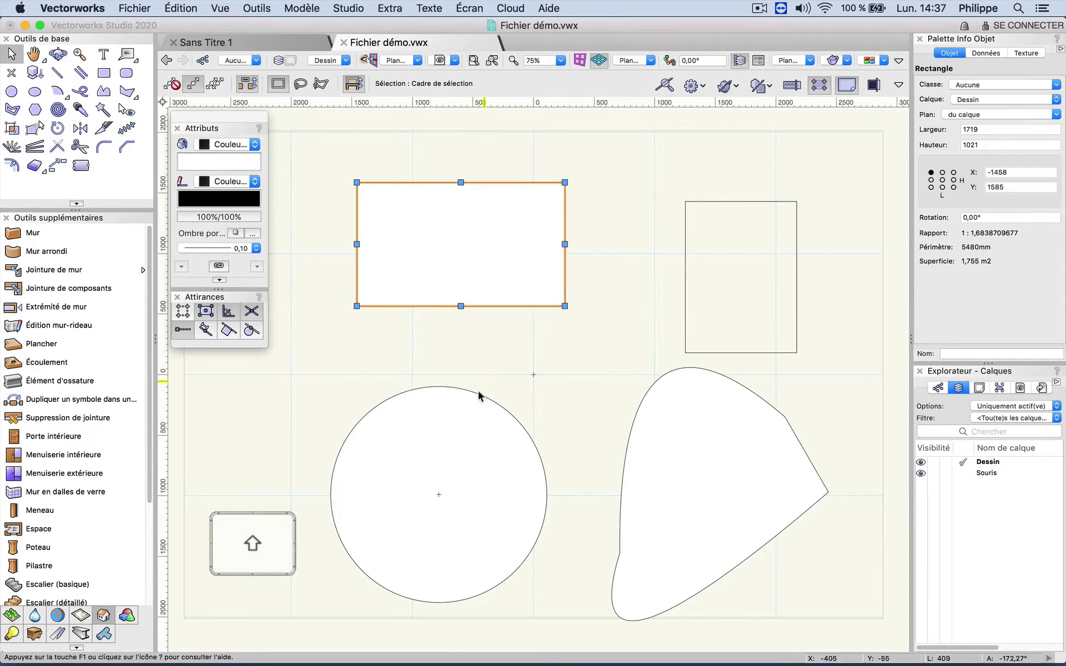
shift+click(475, 413)
shift+click(666, 435)
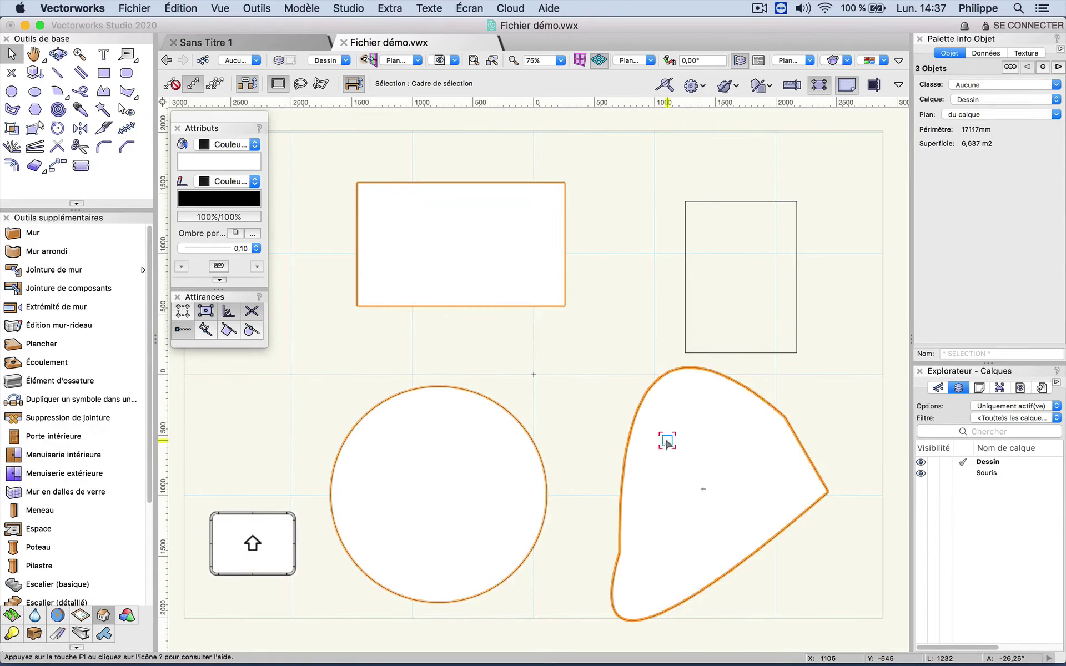
drag(469, 442, 443, 415)
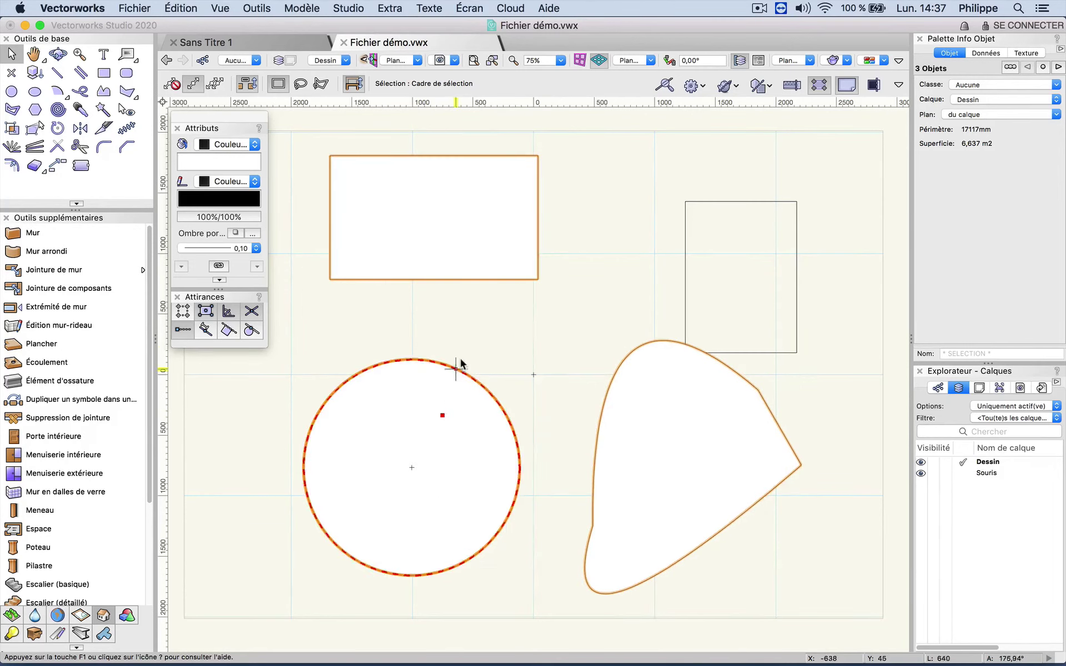
click(471, 343)
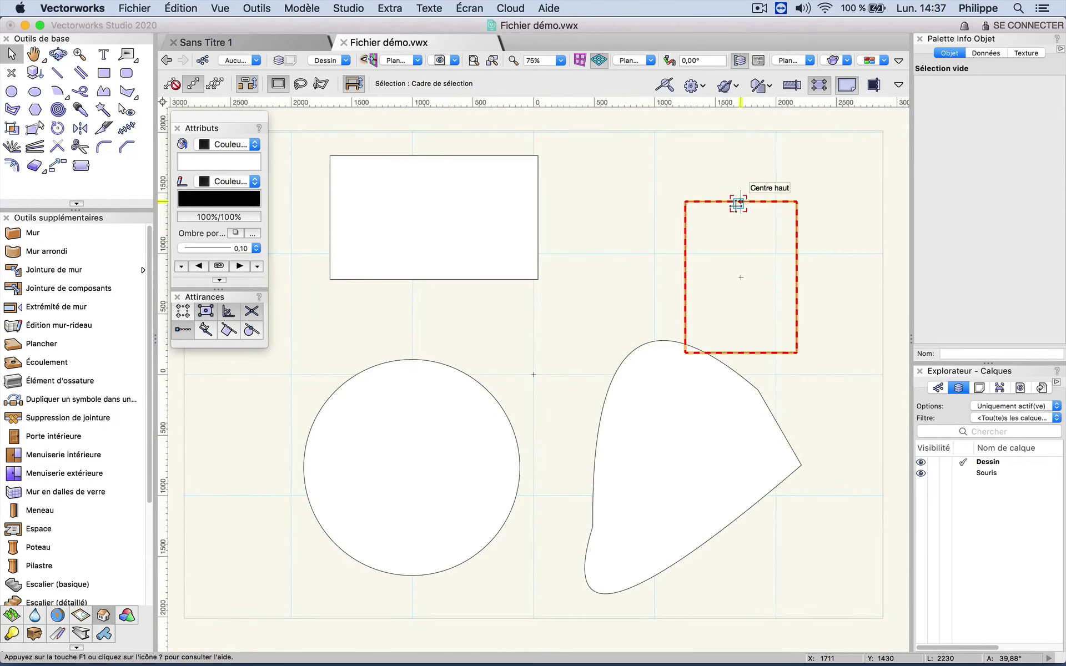
Move the unfilled rectangle up about 350 mm by its top edge, deselect it, and try to move it from its empty interior
drag(741, 201, 741, 159)
click(661, 175)
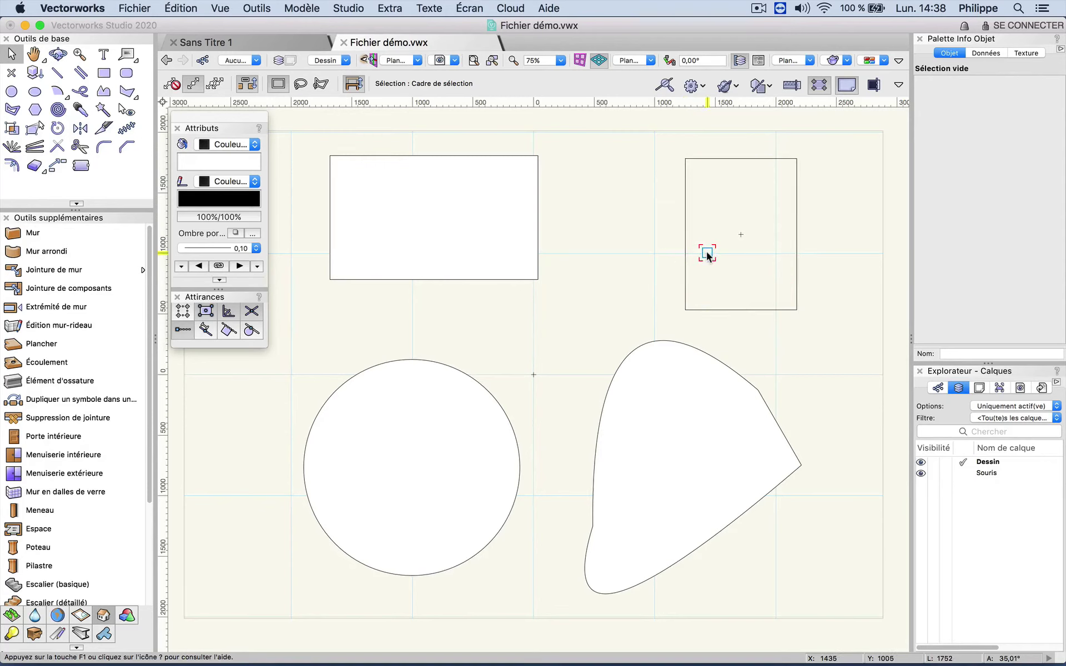
drag(701, 176, 767, 279)
Examine the contextual commands for an empty drawing area, and apply Déverrouiller to the filled rectangle
right_click(619, 244)
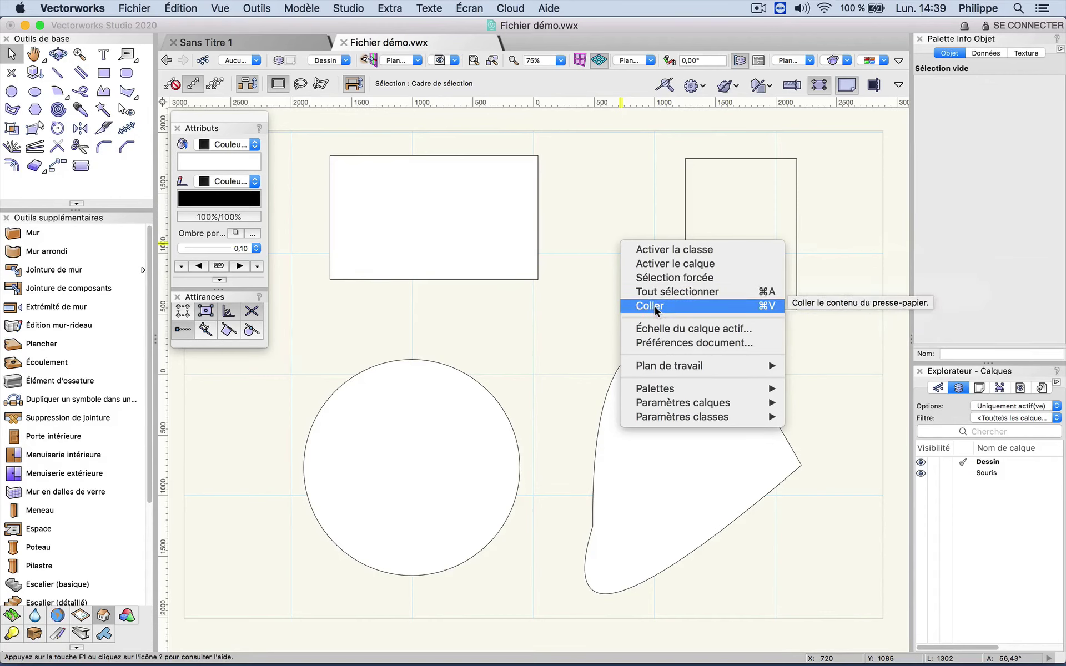
click(589, 304)
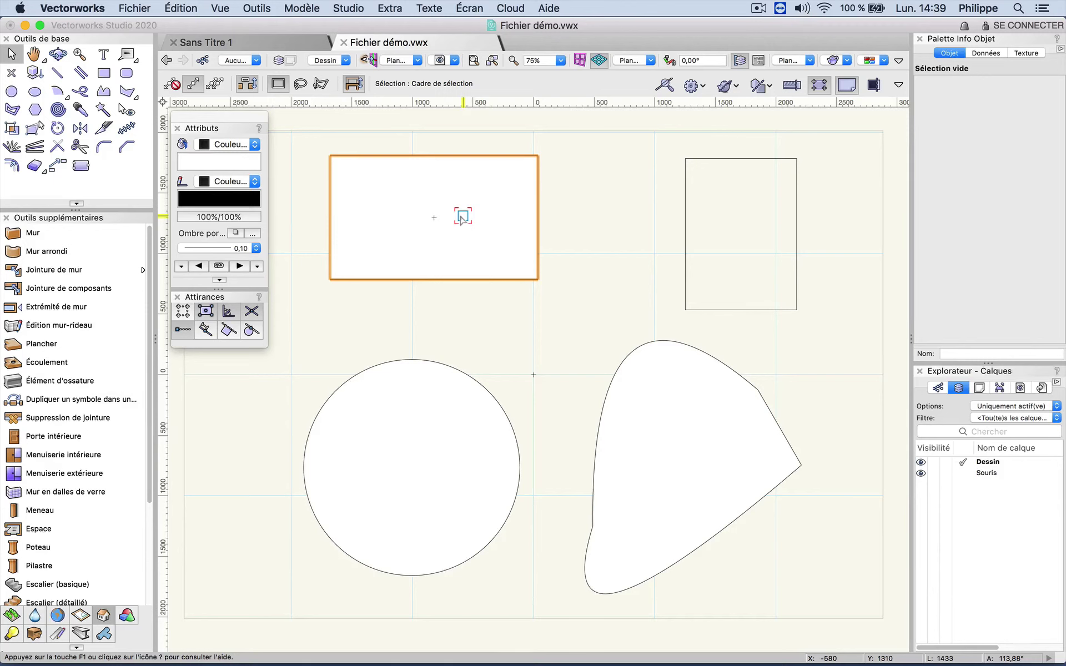
right_click(462, 216)
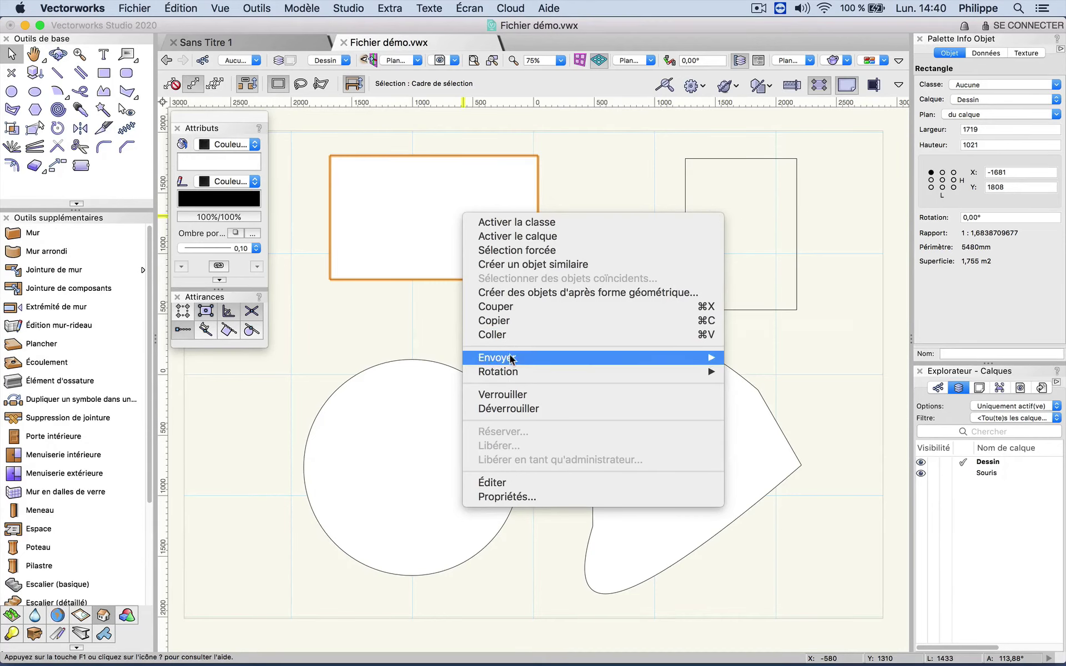
mouse_move(511, 372)
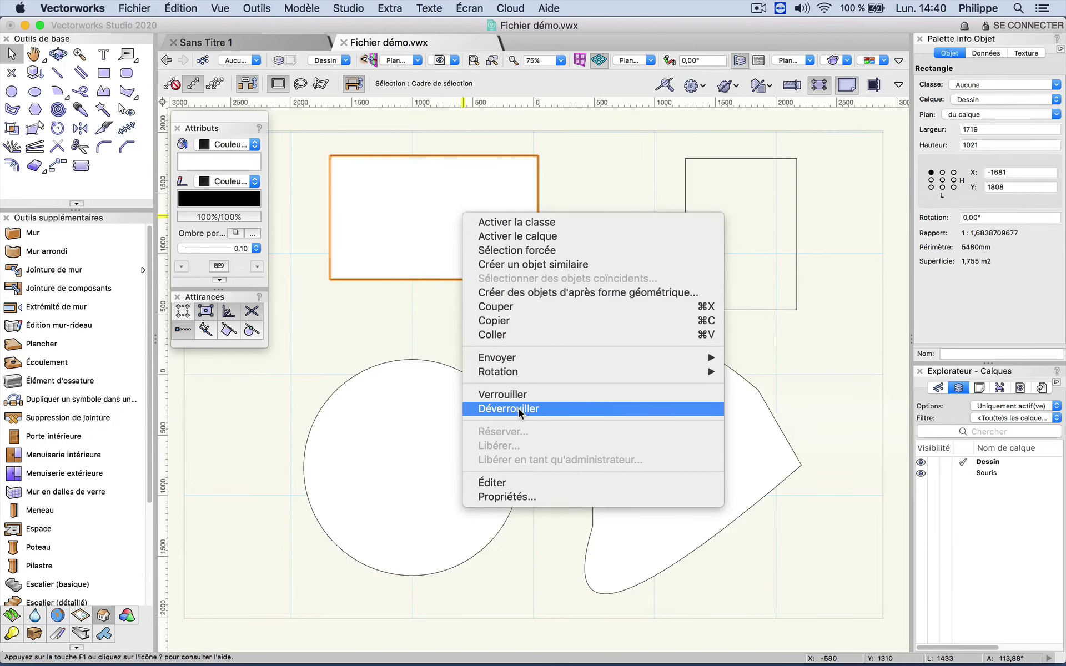
click(518, 409)
Activate the Souris layer, pan its view slightly upward, and zoom in to about 206% and back out to about 71%
key(super+shift+Down)
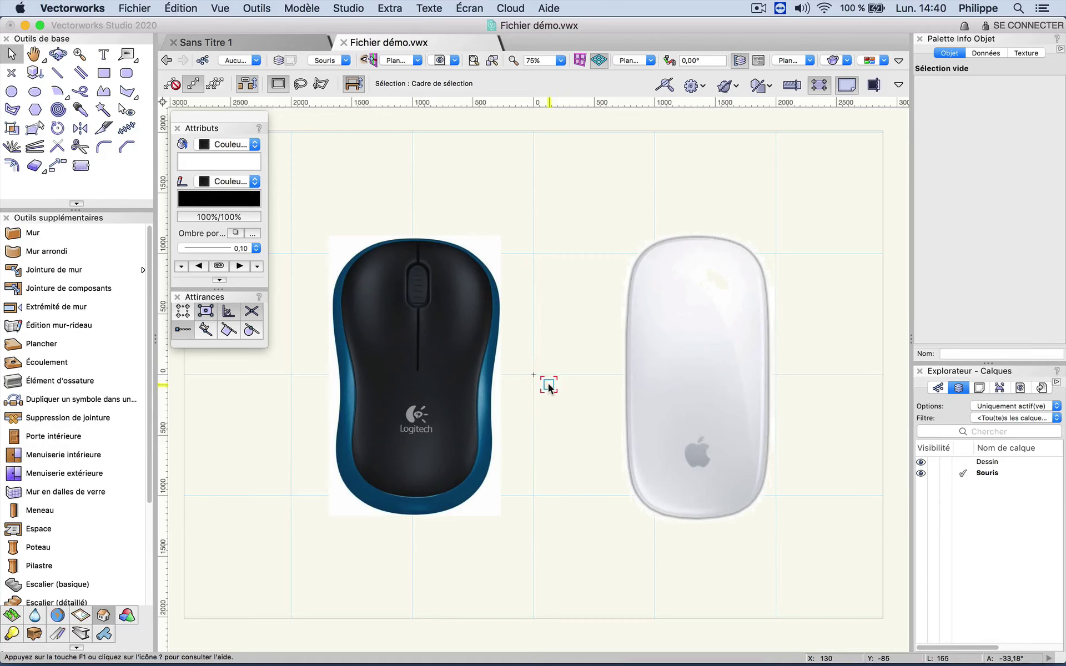
key(h)
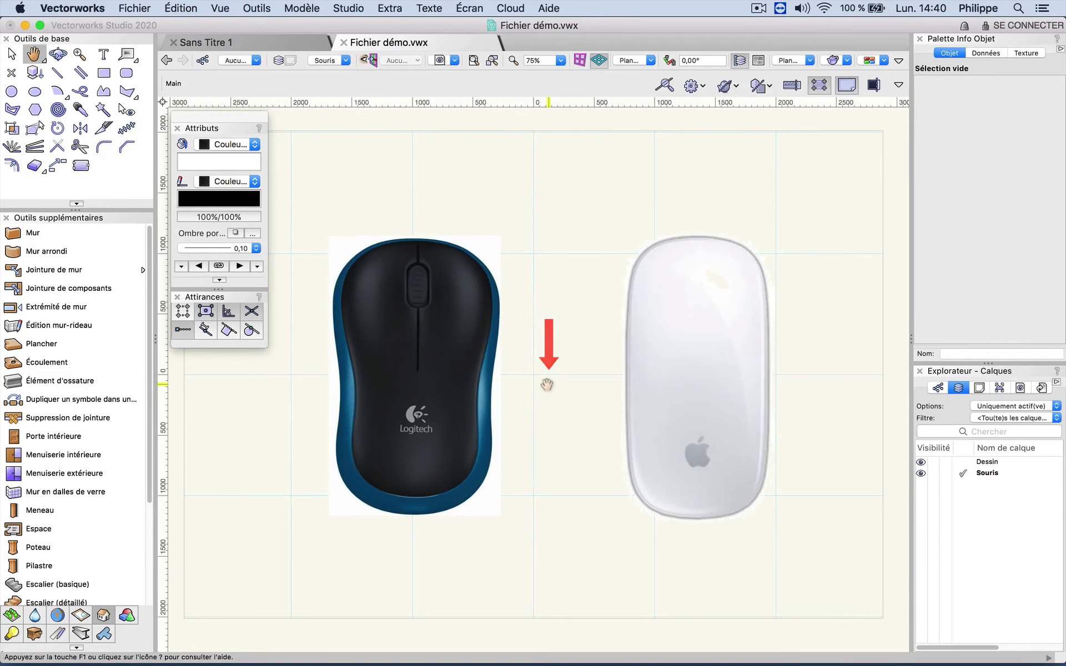
mouse_move(546, 384)
mouse_down()
mouse_move(550, 295)
mouse_move(495, 311)
mouse_move(482, 361)
mouse_move(565, 406)
mouse_move(642, 375)
mouse_move(638, 297)
mouse_move(522, 281)
mouse_move(438, 337)
mouse_move(438, 376)
mouse_move(478, 411)
mouse_move(559, 376)
mouse_move(559, 333)
mouse_move(521, 328)
mouse_move(523, 359)
mouse_move(545, 377)
mouse_up()
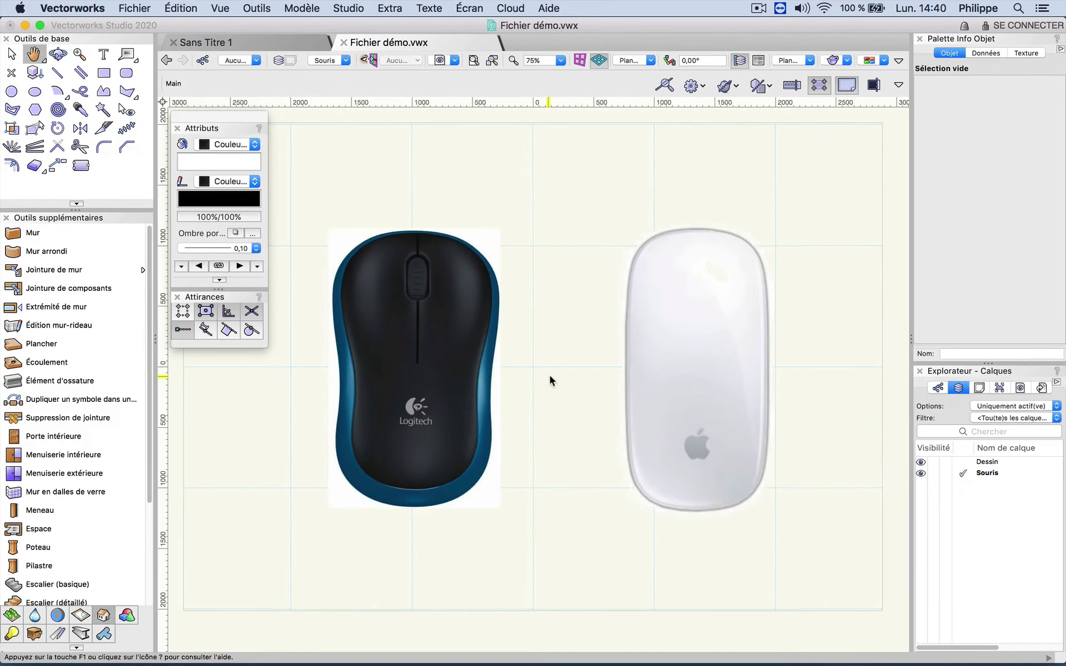
key(x)
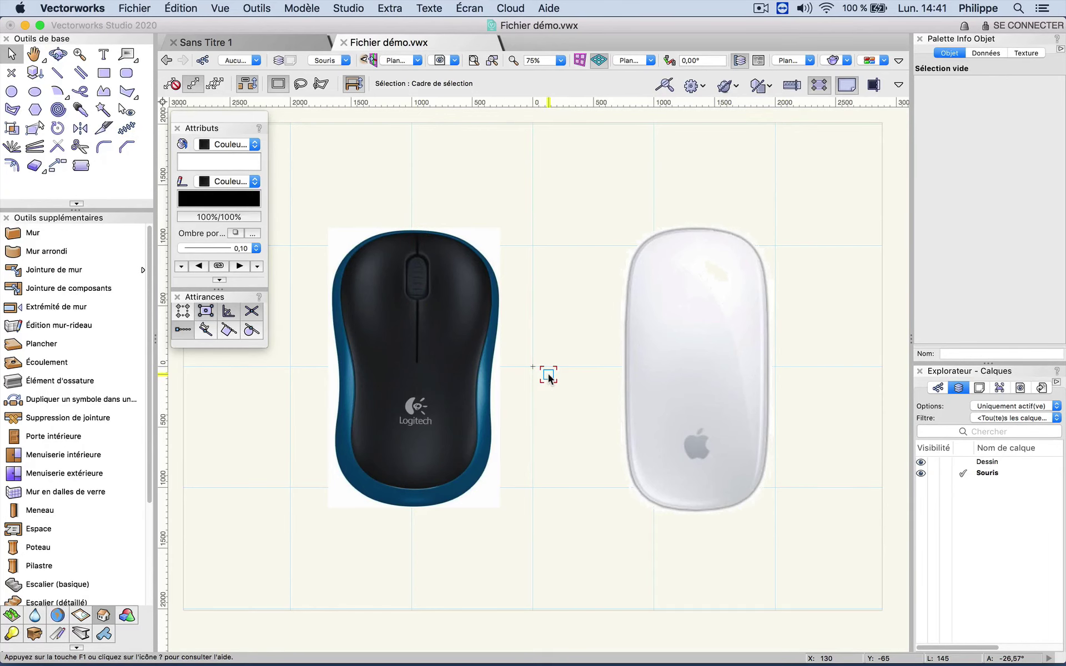
scroll(548, 376, up, 10)
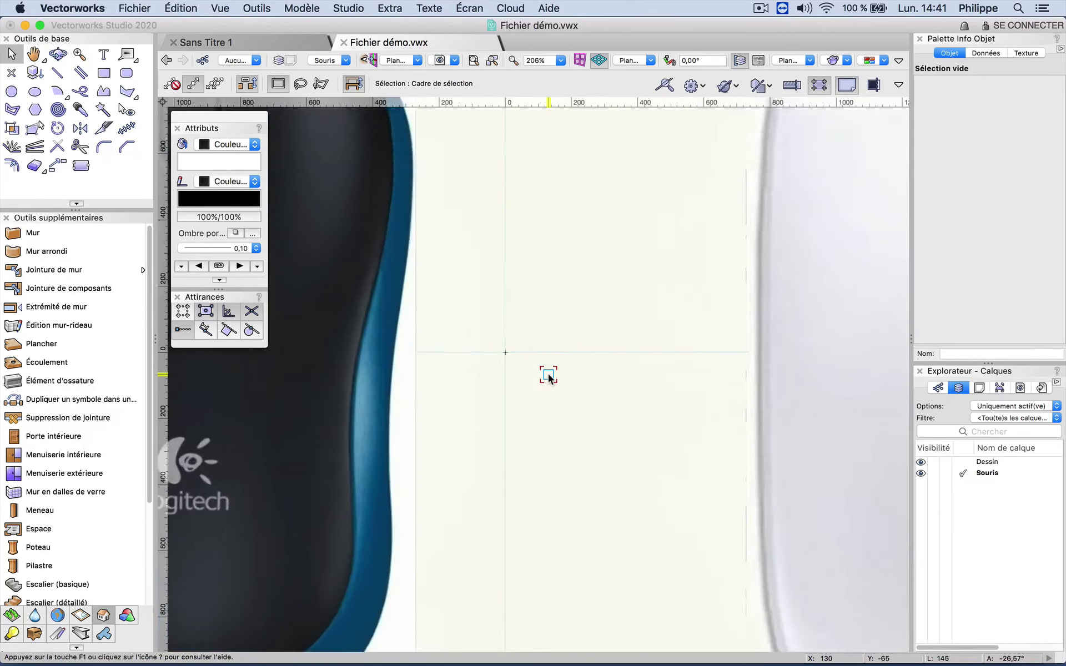
scroll(548, 376, down, 10)
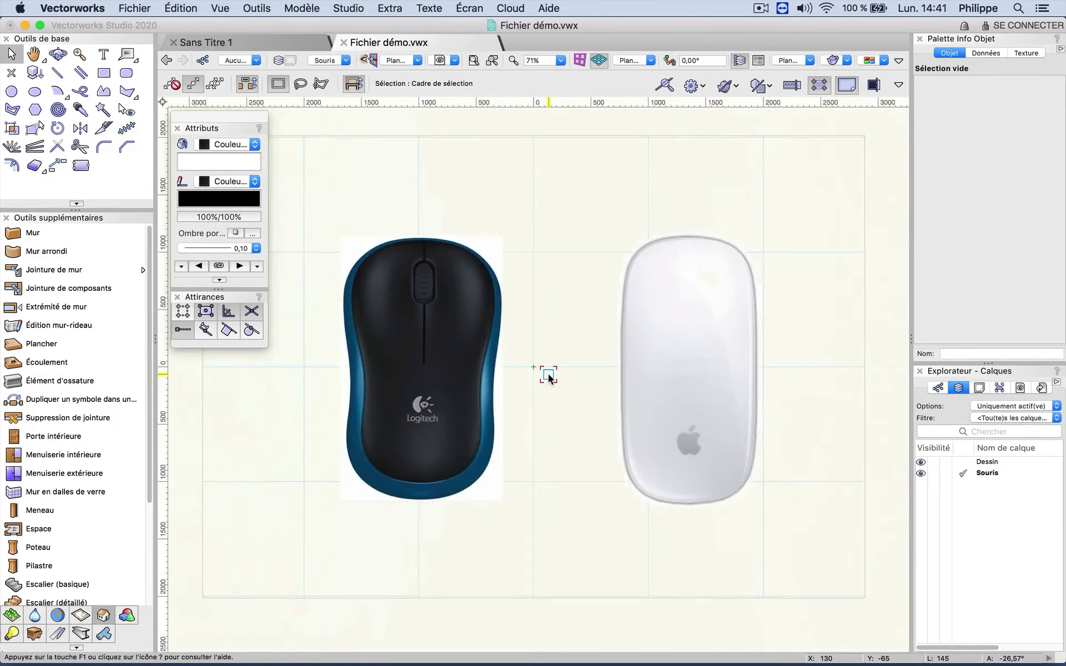